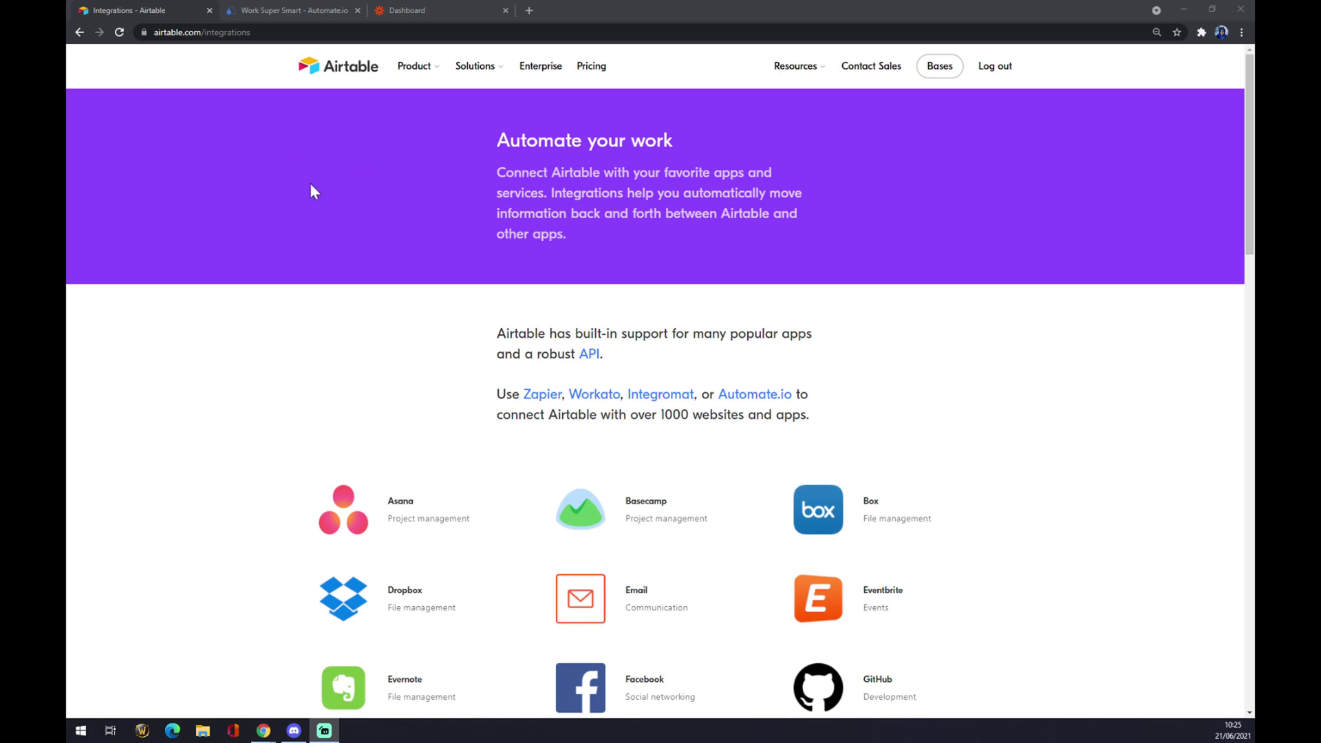
Switch to Automate.io and open its full App Integrations list through Integrations > See All Categories.
scroll(310, 185, down, 3)
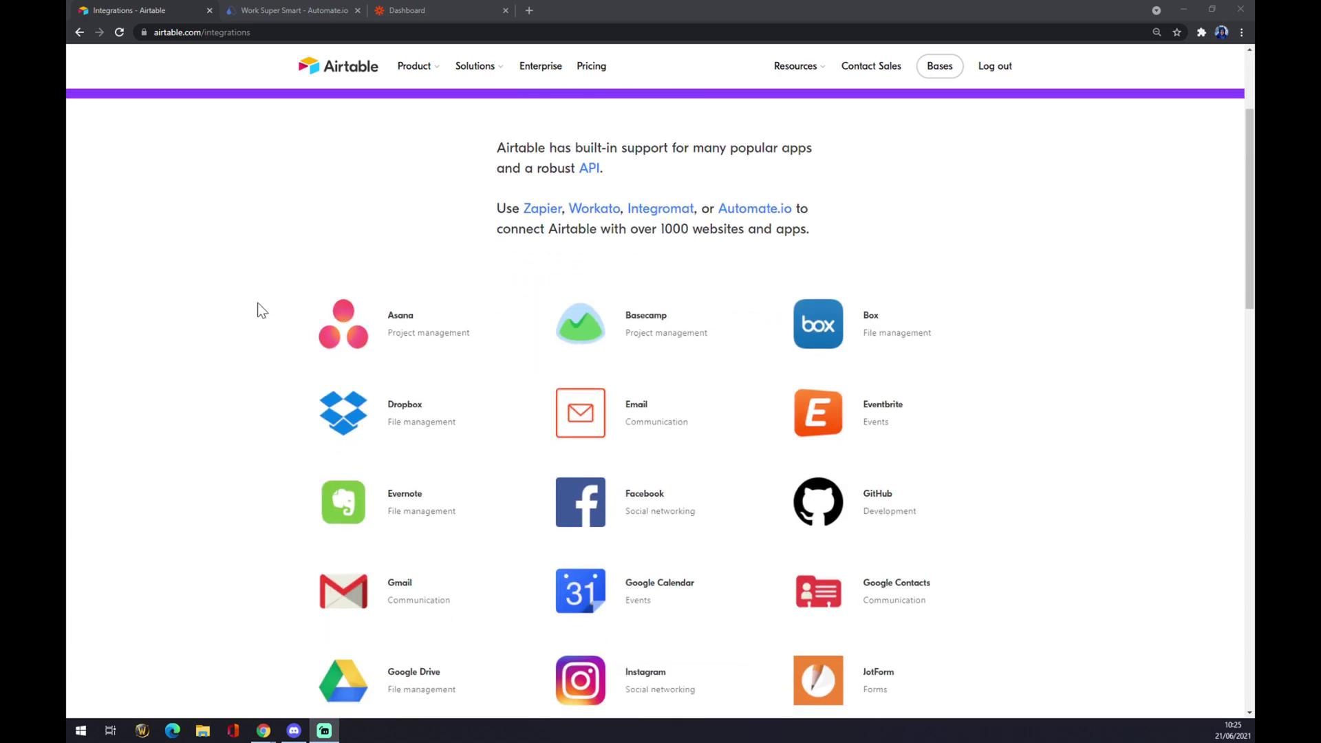
scroll(260, 310, down, 6)
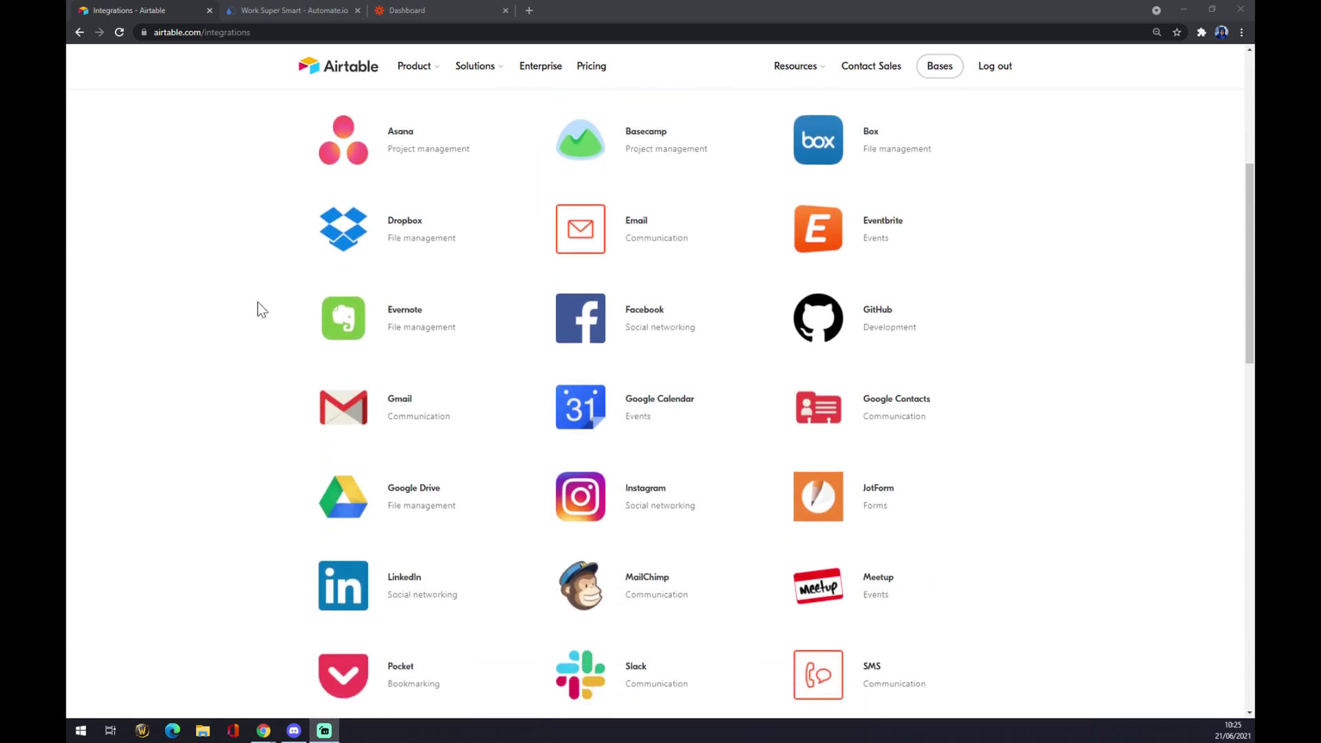
scroll(258, 302, down, 3)
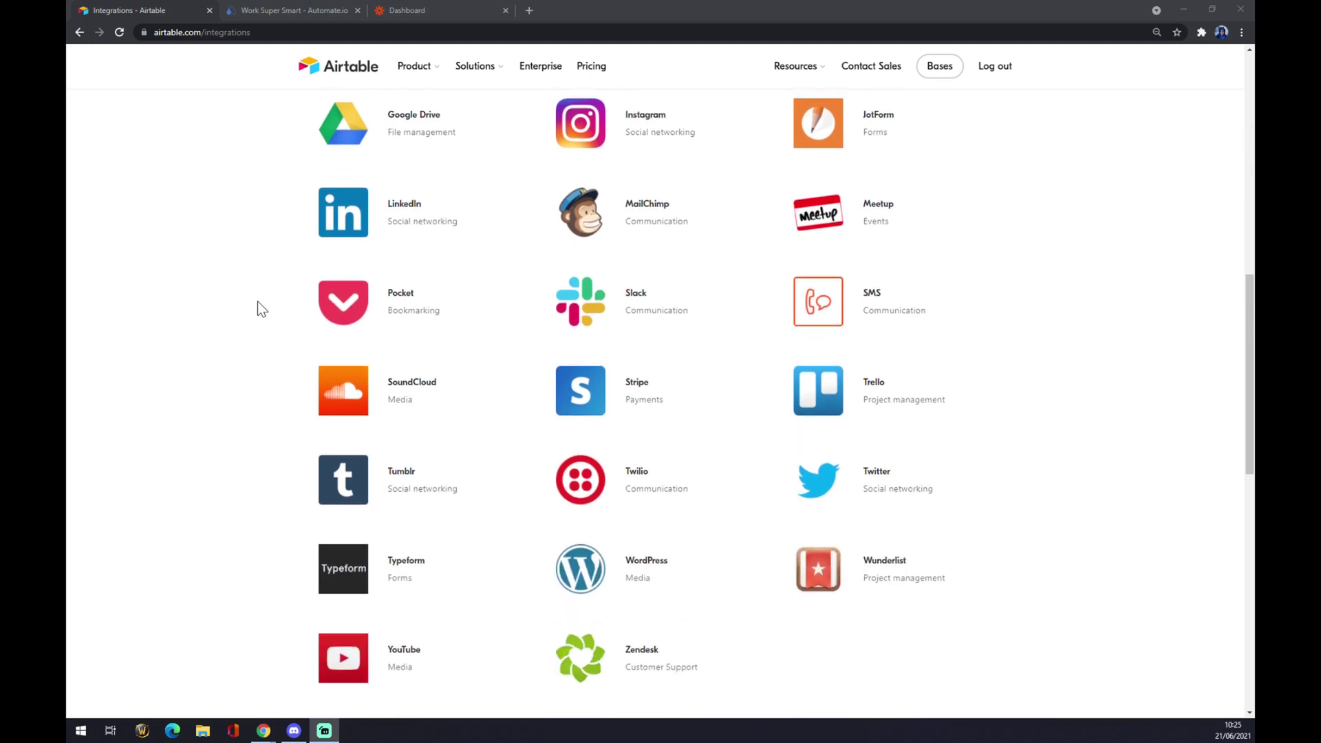
scroll(267, 293, up, 10)
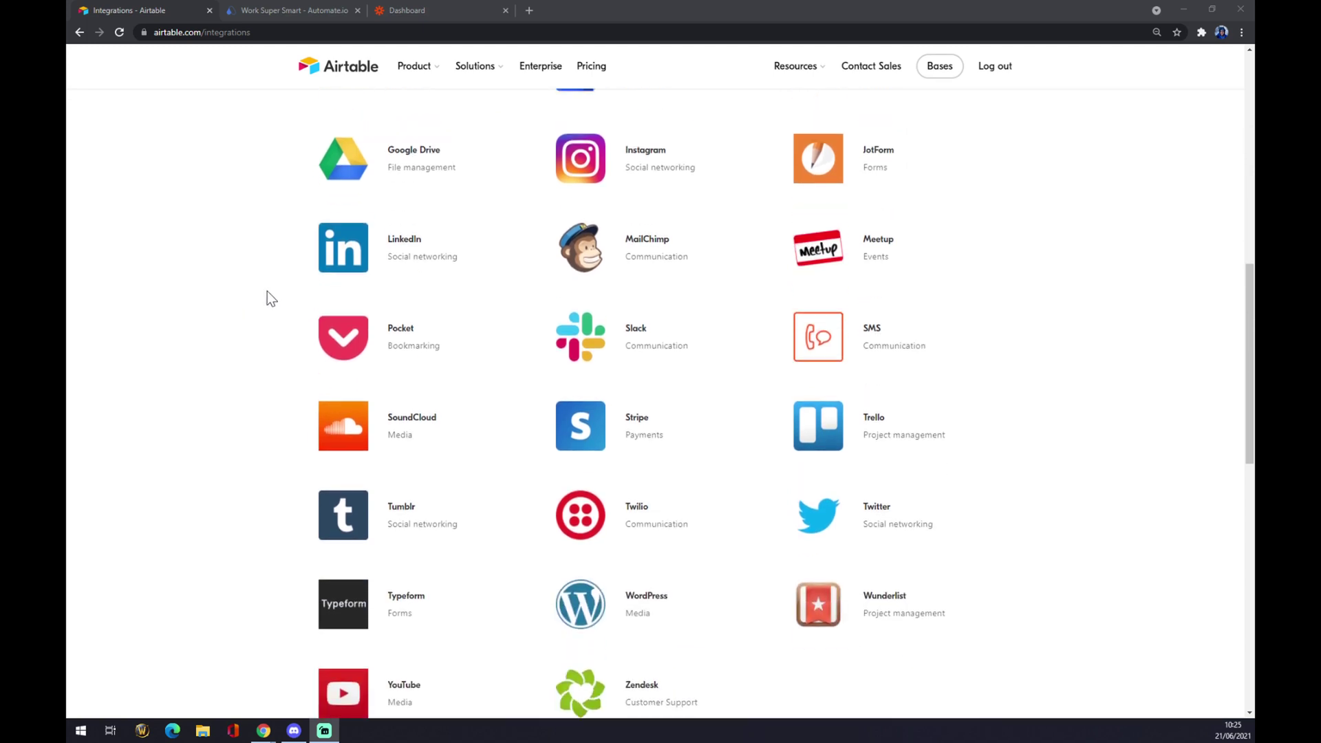
scroll(278, 300, up, 2)
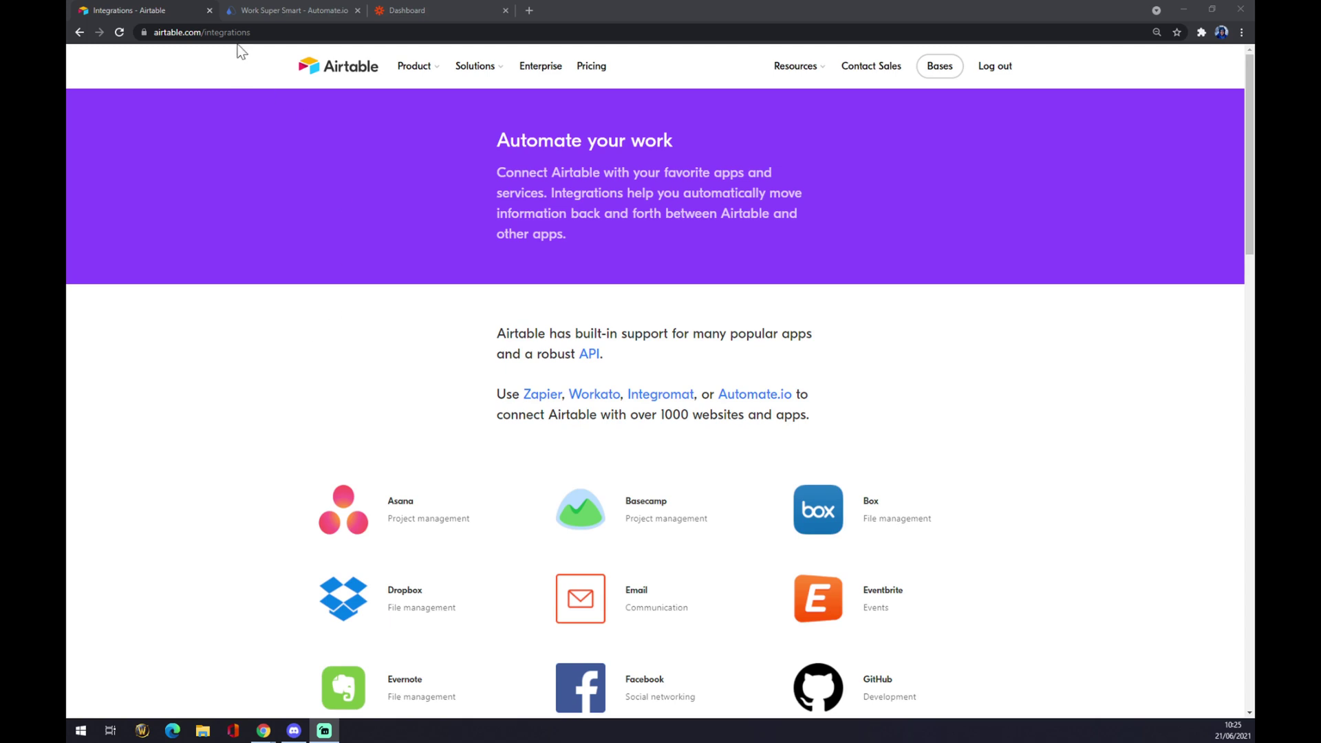
click(249, 10)
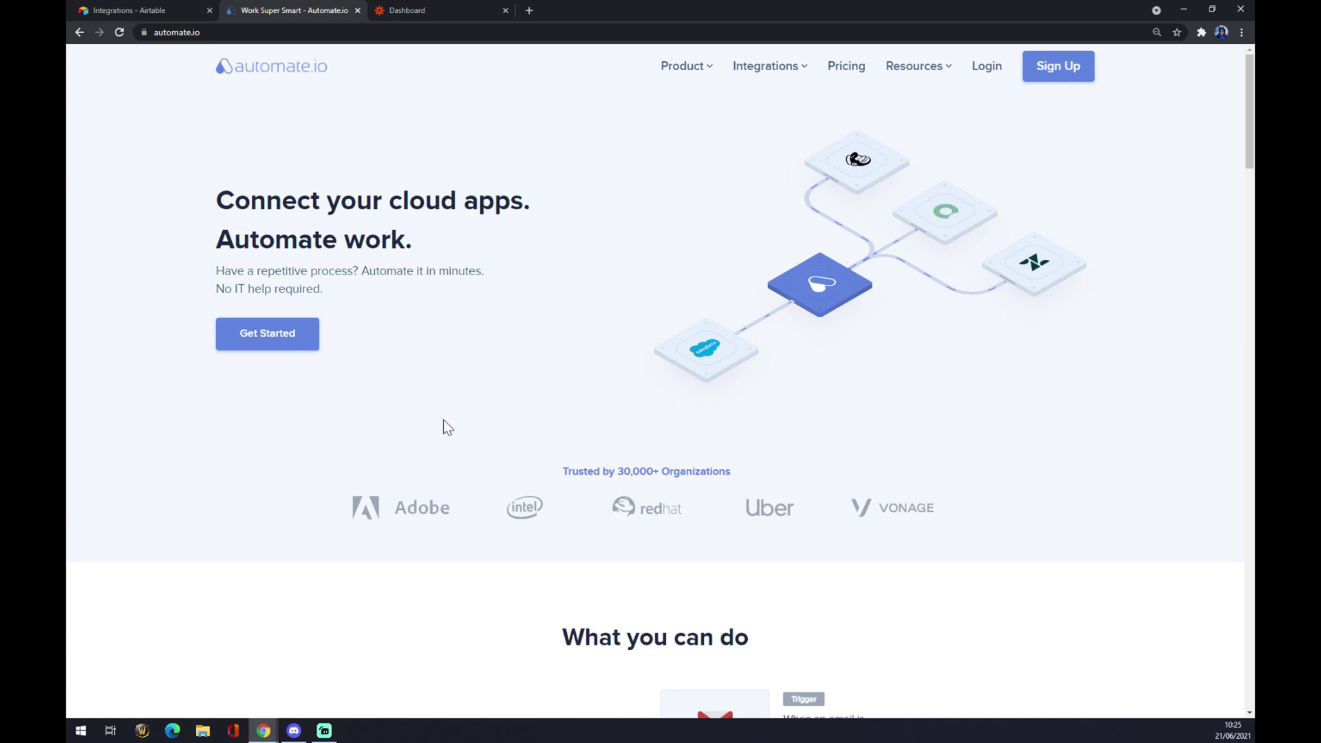
mouse_move(765, 71)
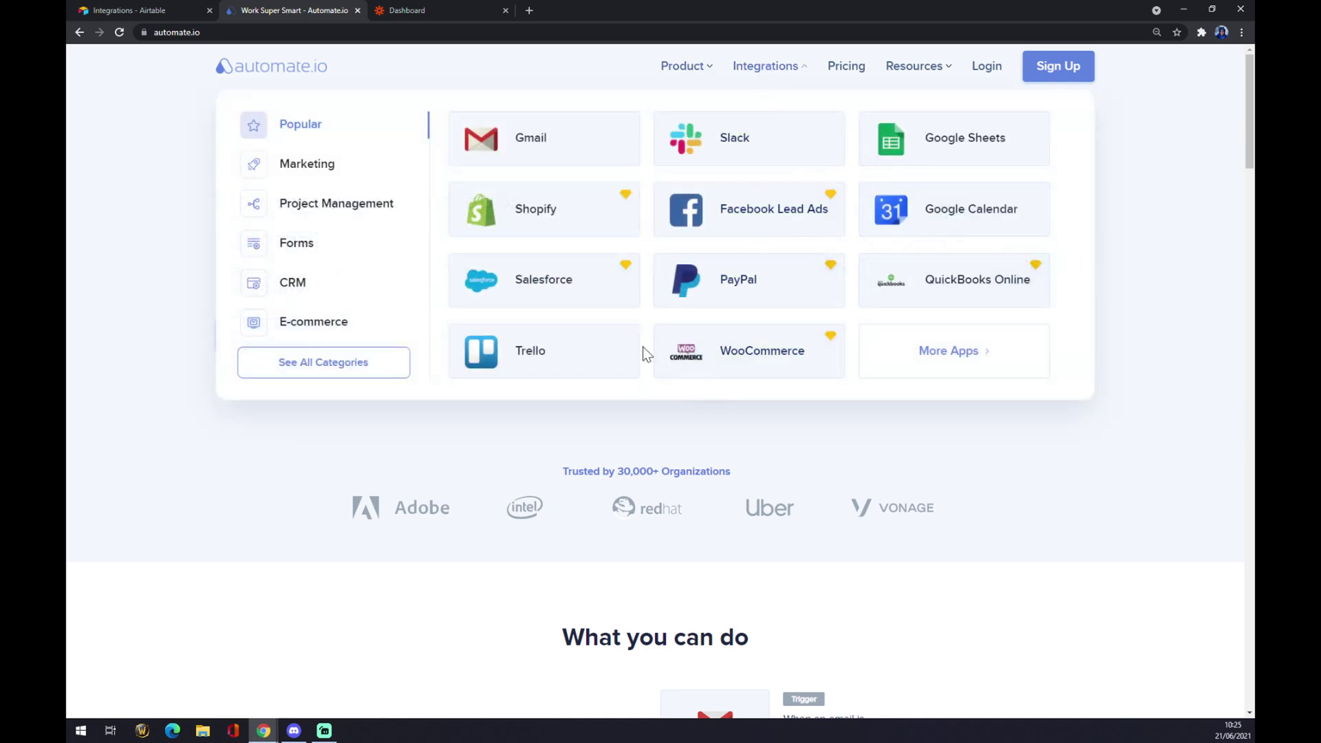
click(305, 377)
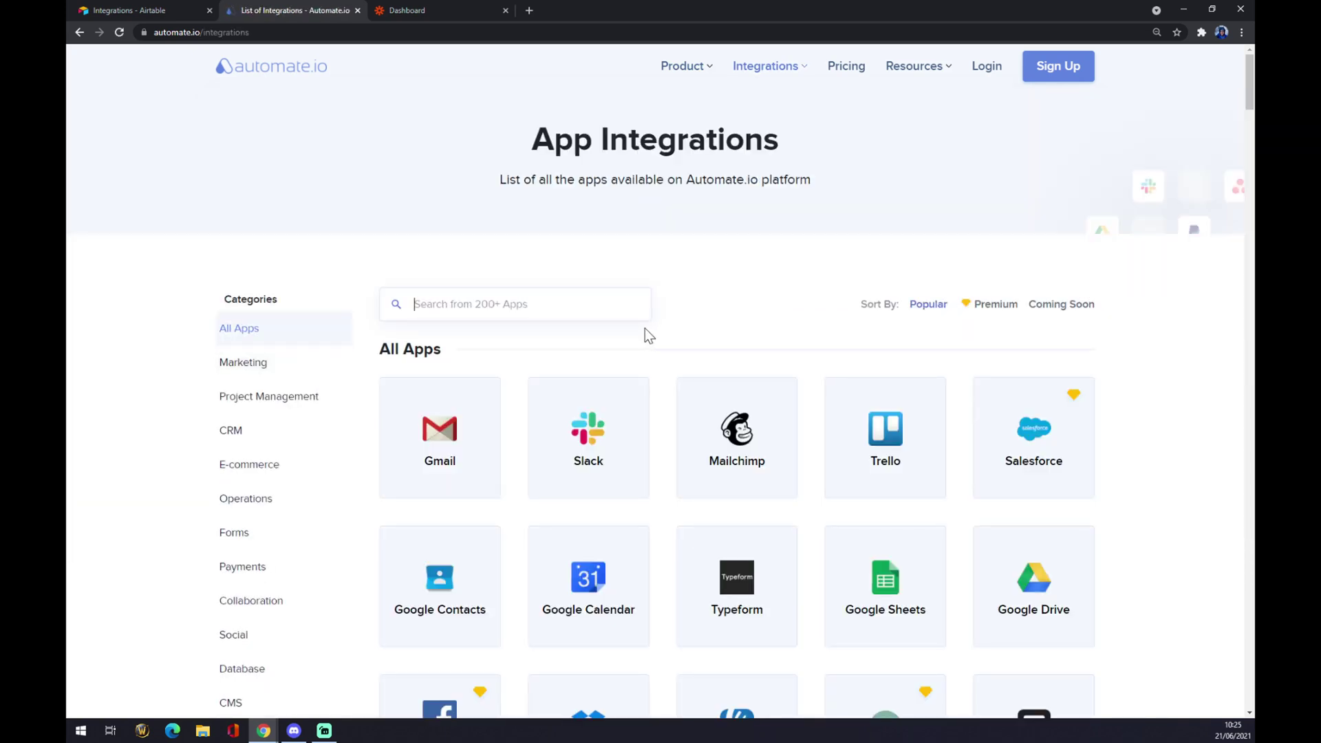
Search the app list for 'airta' and open Airtable's integrations page.
scroll(645, 328, down, 8)
scroll(628, 333, up, 8)
text(airta)
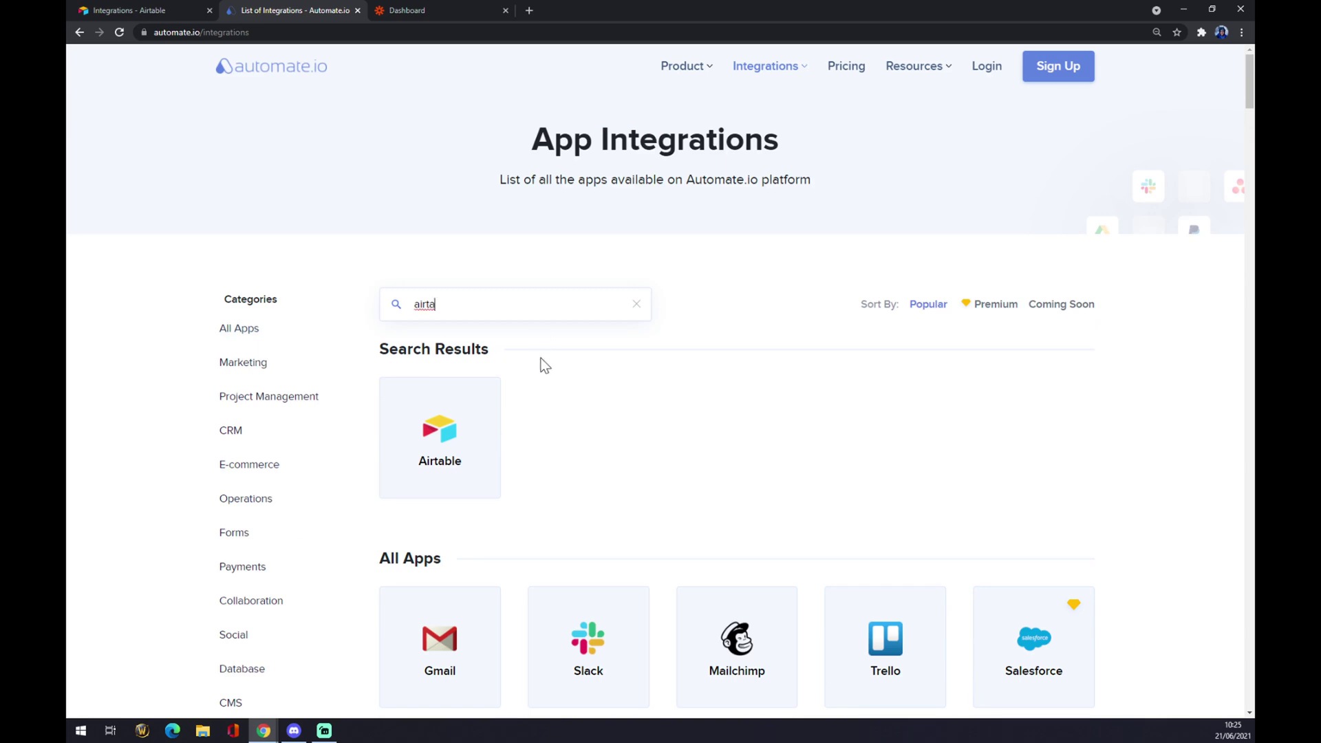
click(462, 435)
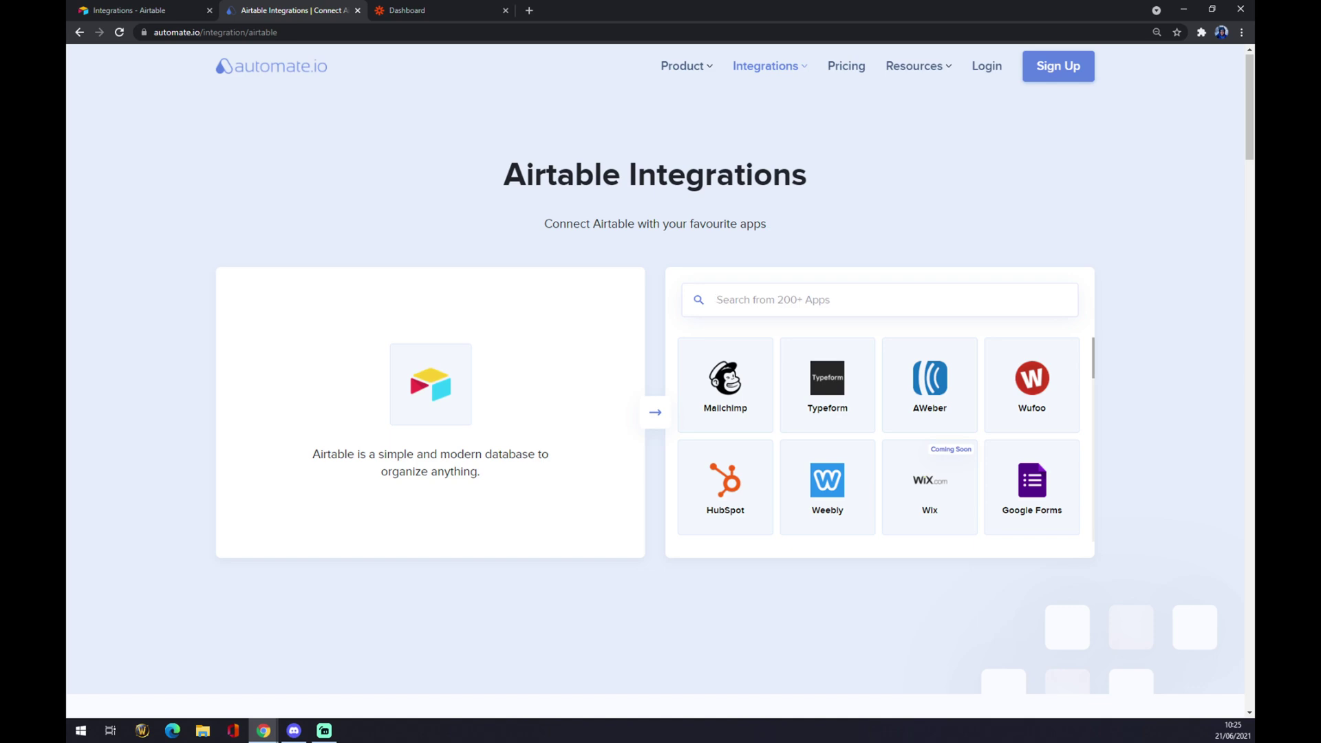
Filter Airtable's integrations by 'sales' and open the Airtable and Salesforce page.
text(sle)
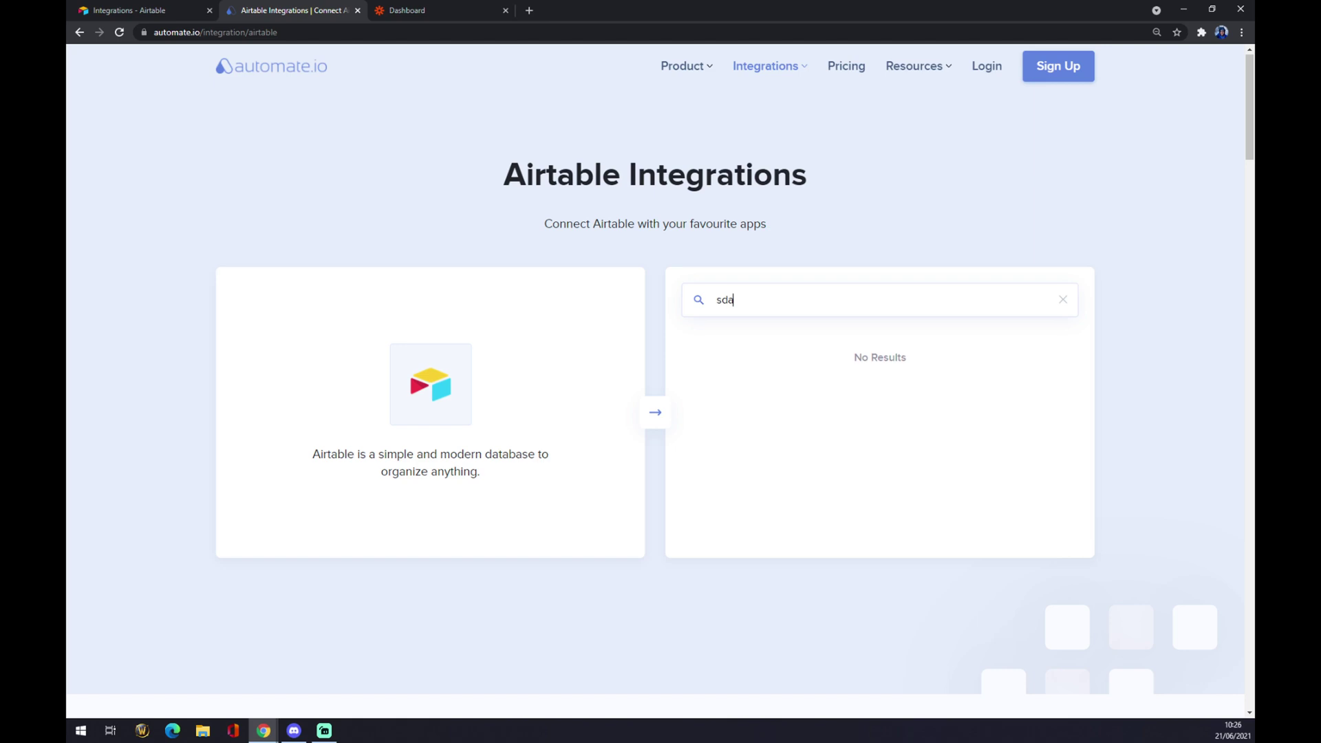
key(BackSpace)
key(BackSpace)
text(ales)
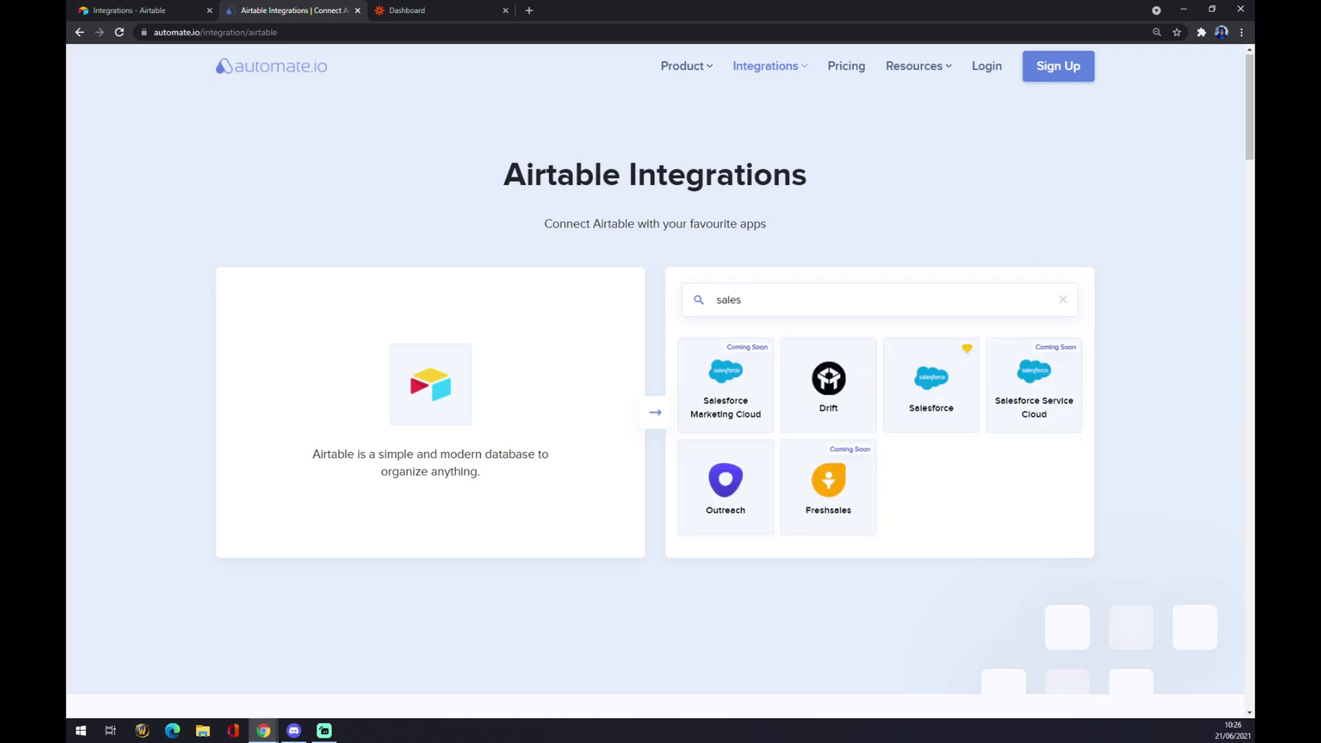
click(940, 370)
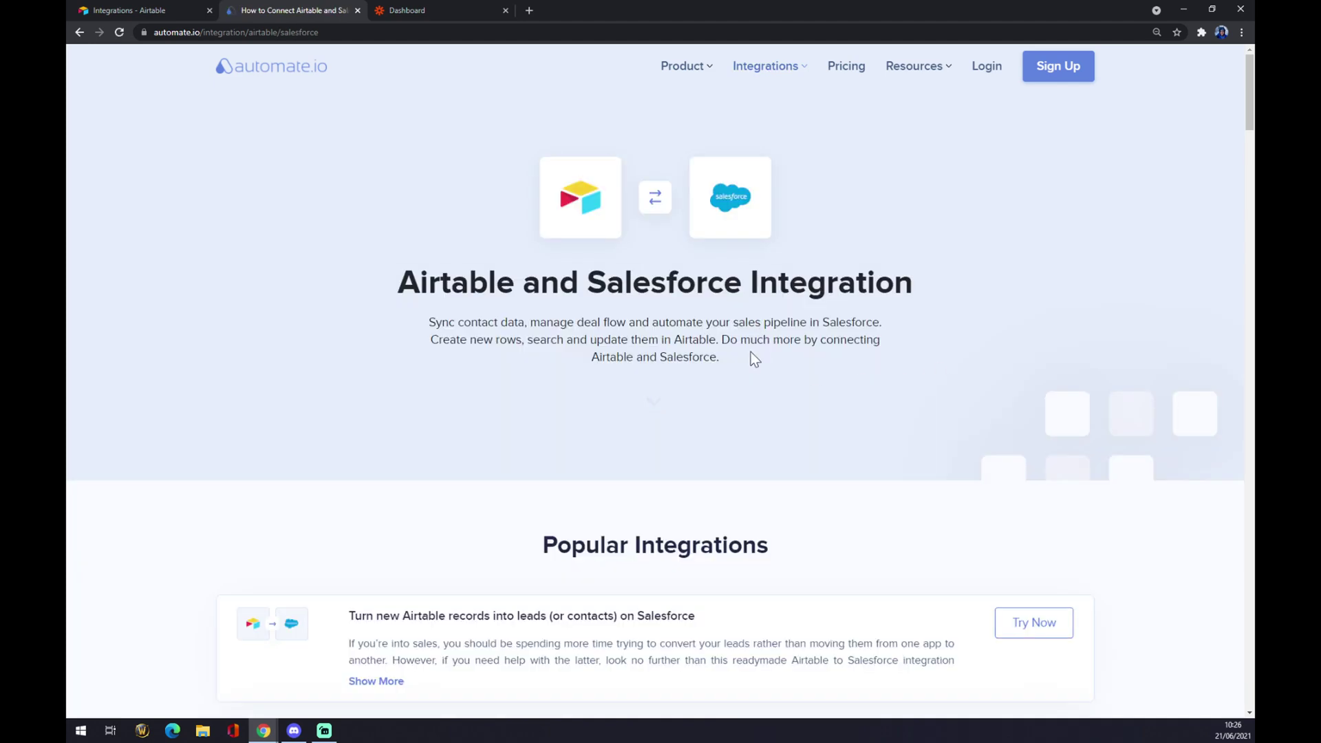
Scroll past Popular Integrations to the Create your own Integration triggers and actions panel.
scroll(490, 301, down, 4)
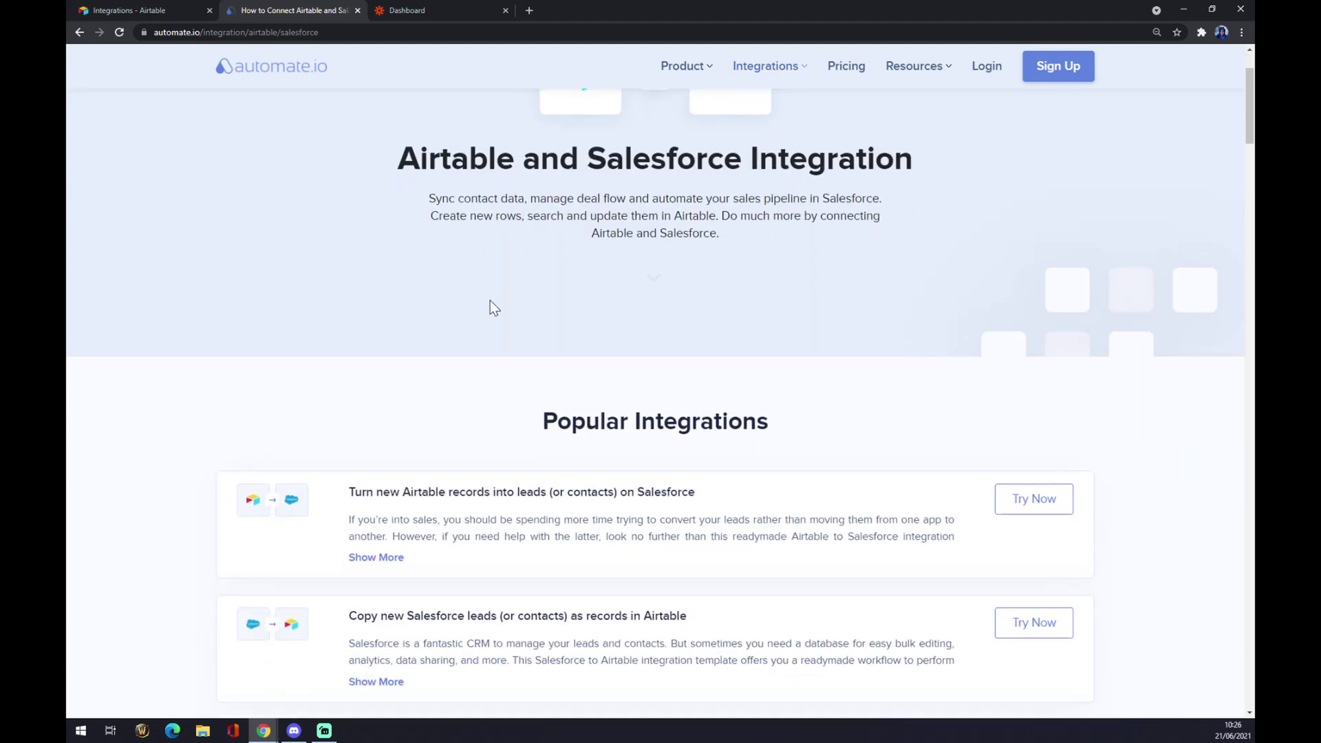
scroll(490, 300, down, 1)
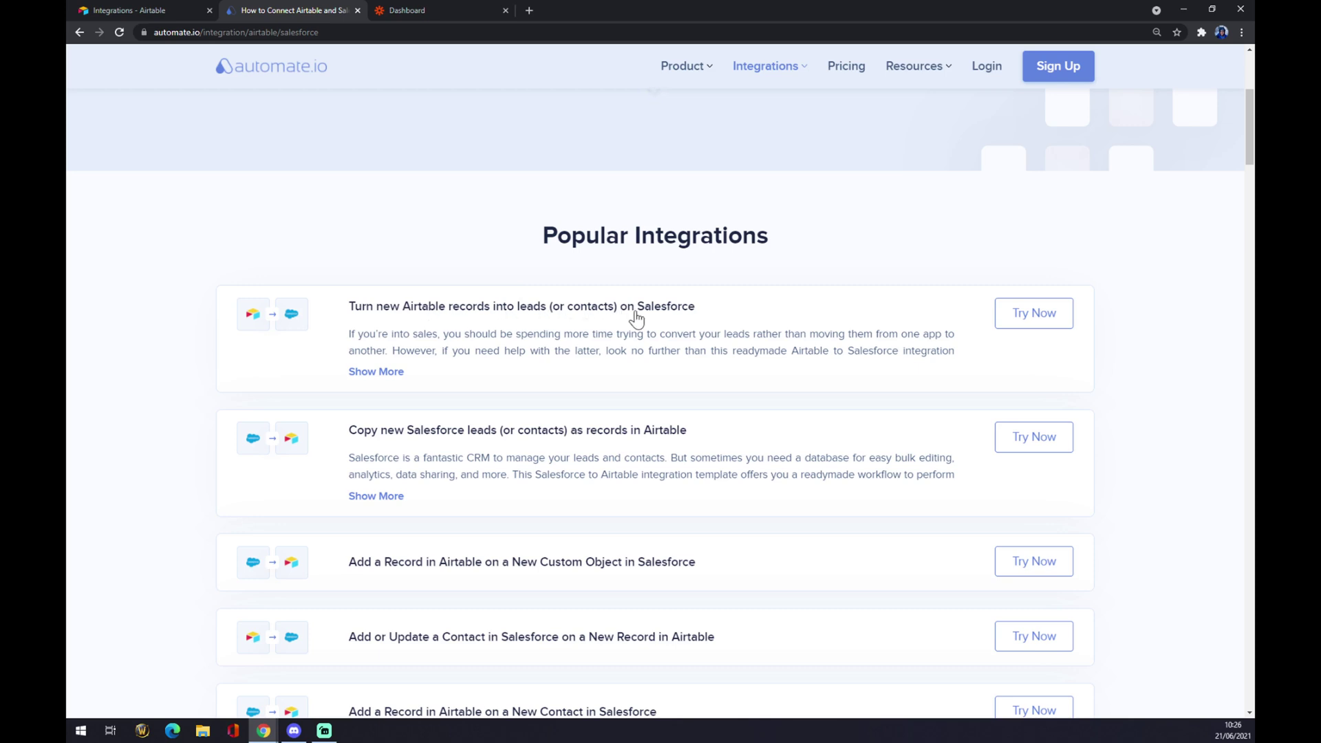
scroll(678, 317, down, 10)
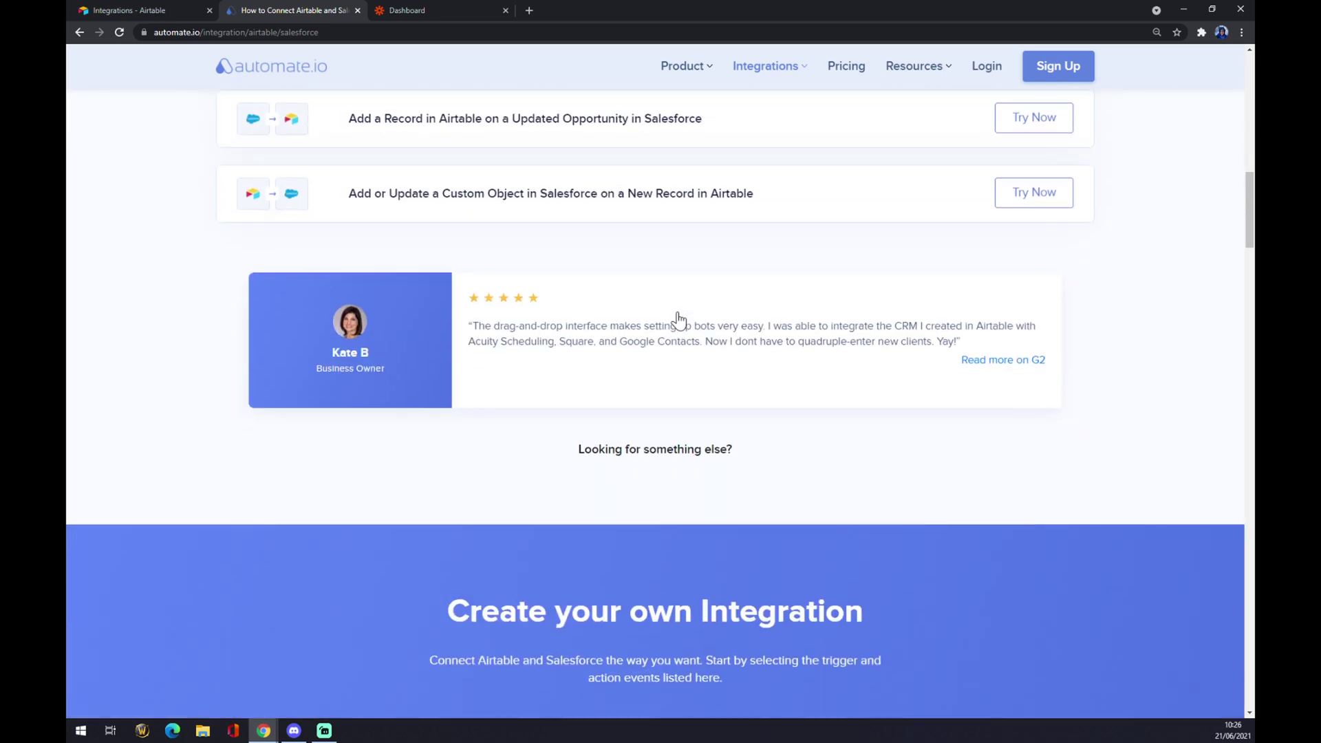
scroll(677, 318, down, 5)
drag(438, 273, 885, 298)
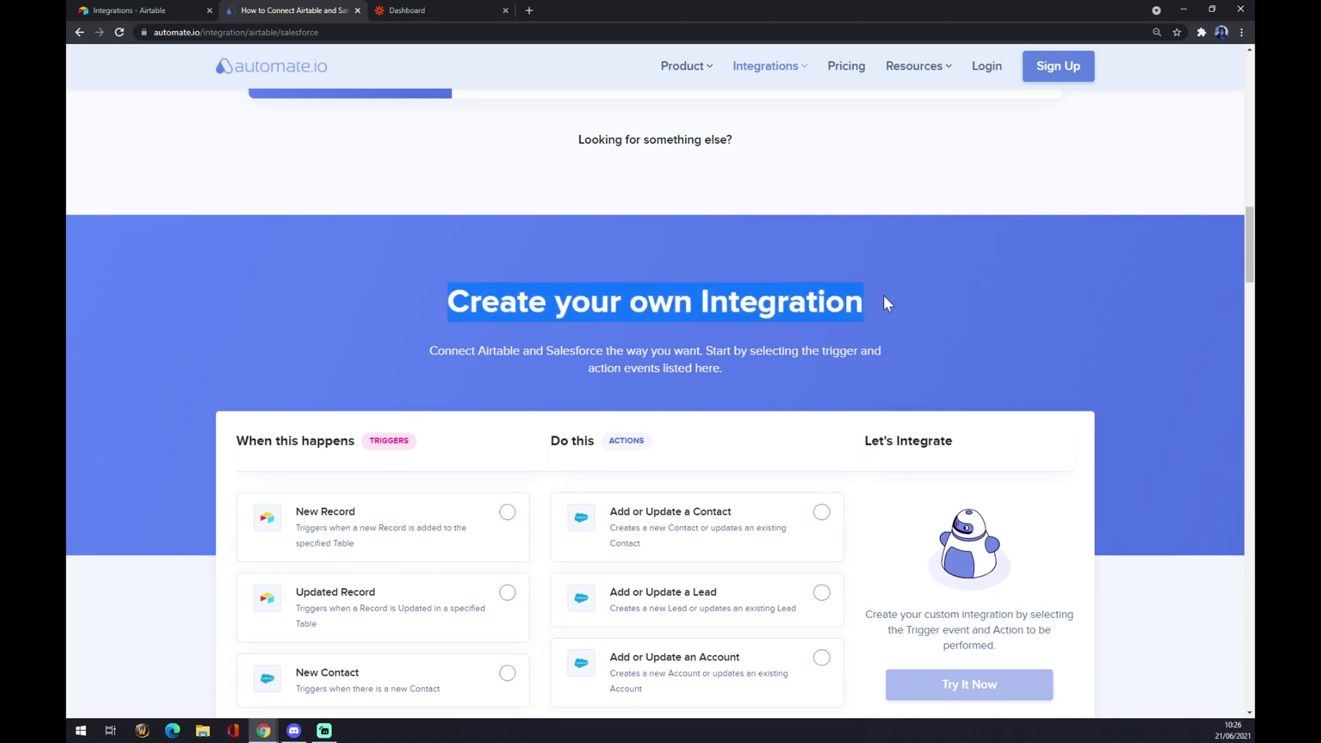
click(925, 293)
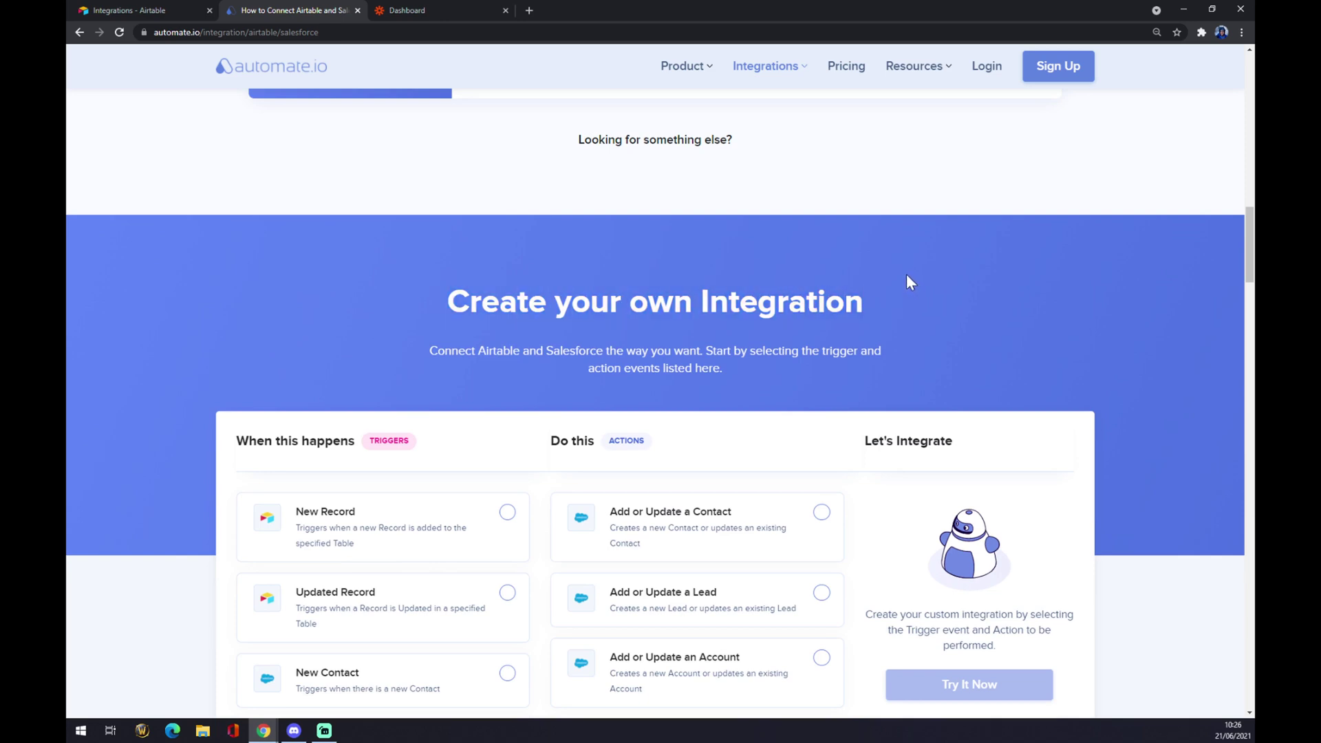
scroll(874, 247, down, 9)
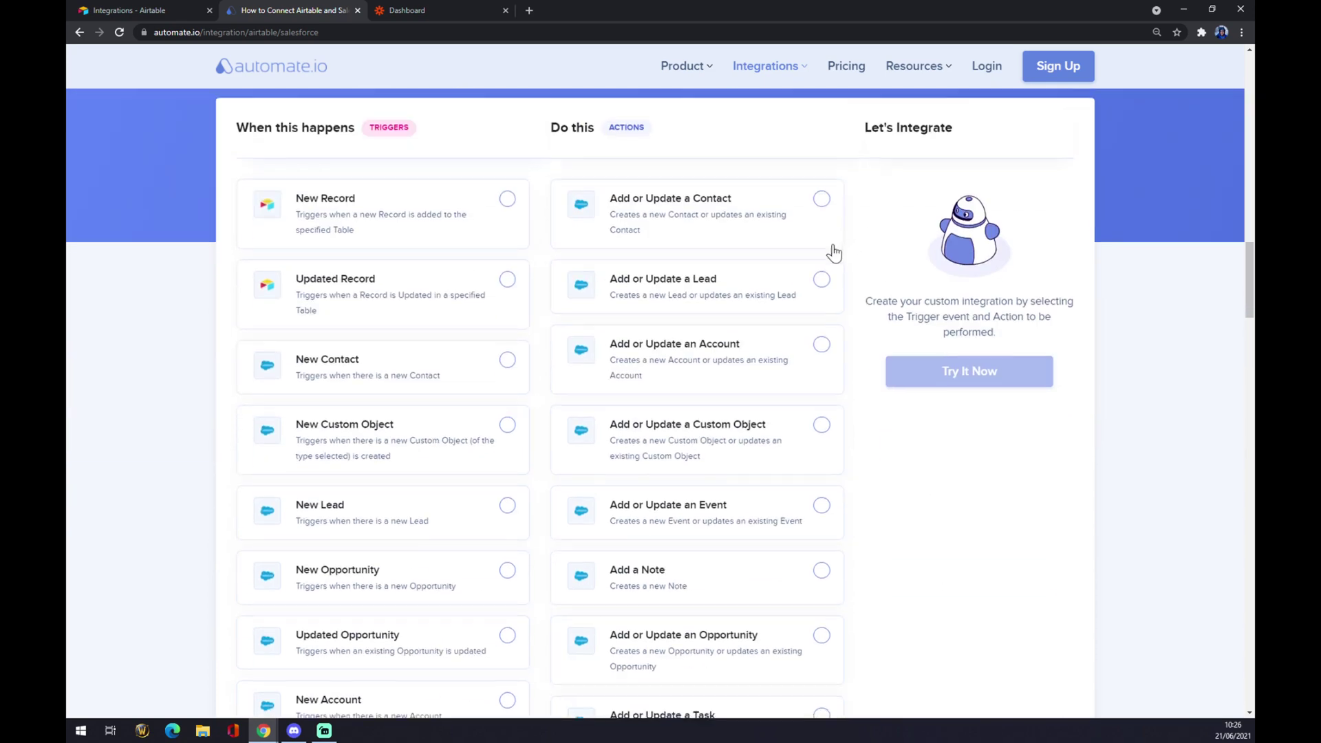
scroll(832, 248, down, 10)
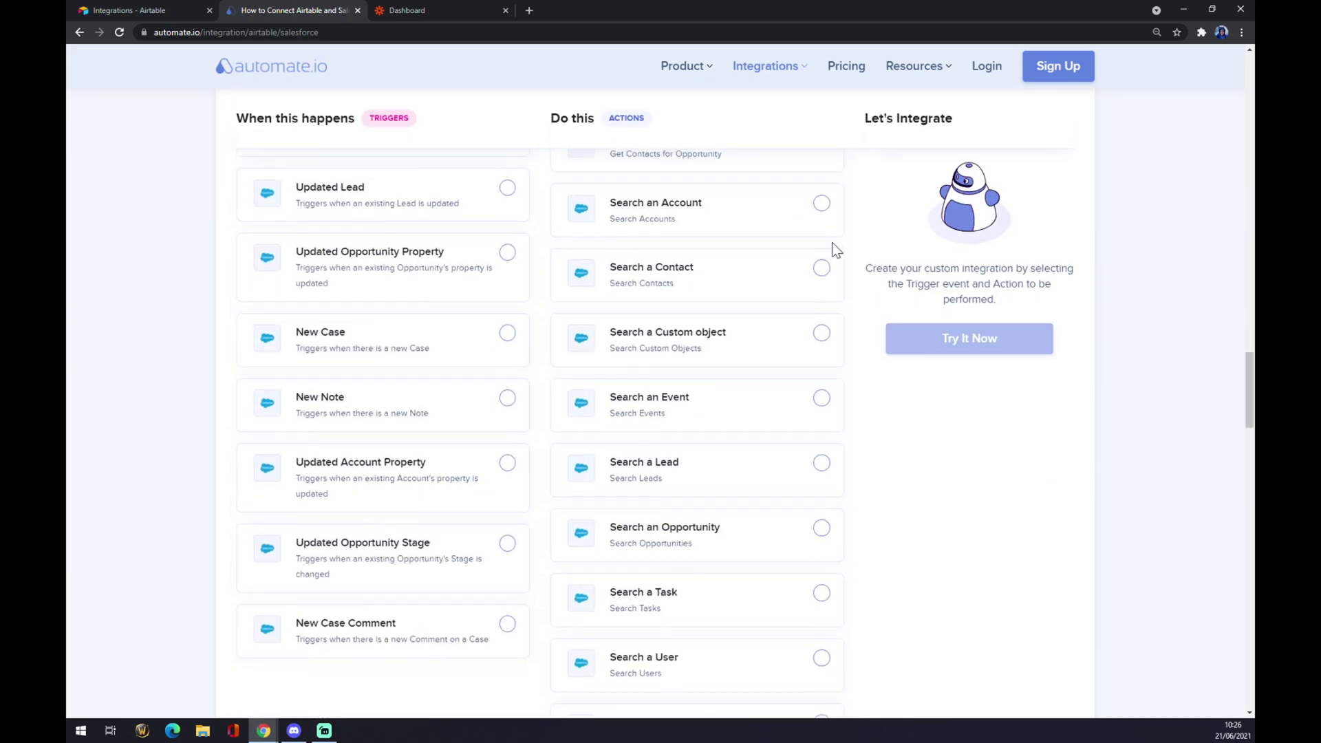
scroll(834, 251, up, 8)
scroll(836, 254, up, 10)
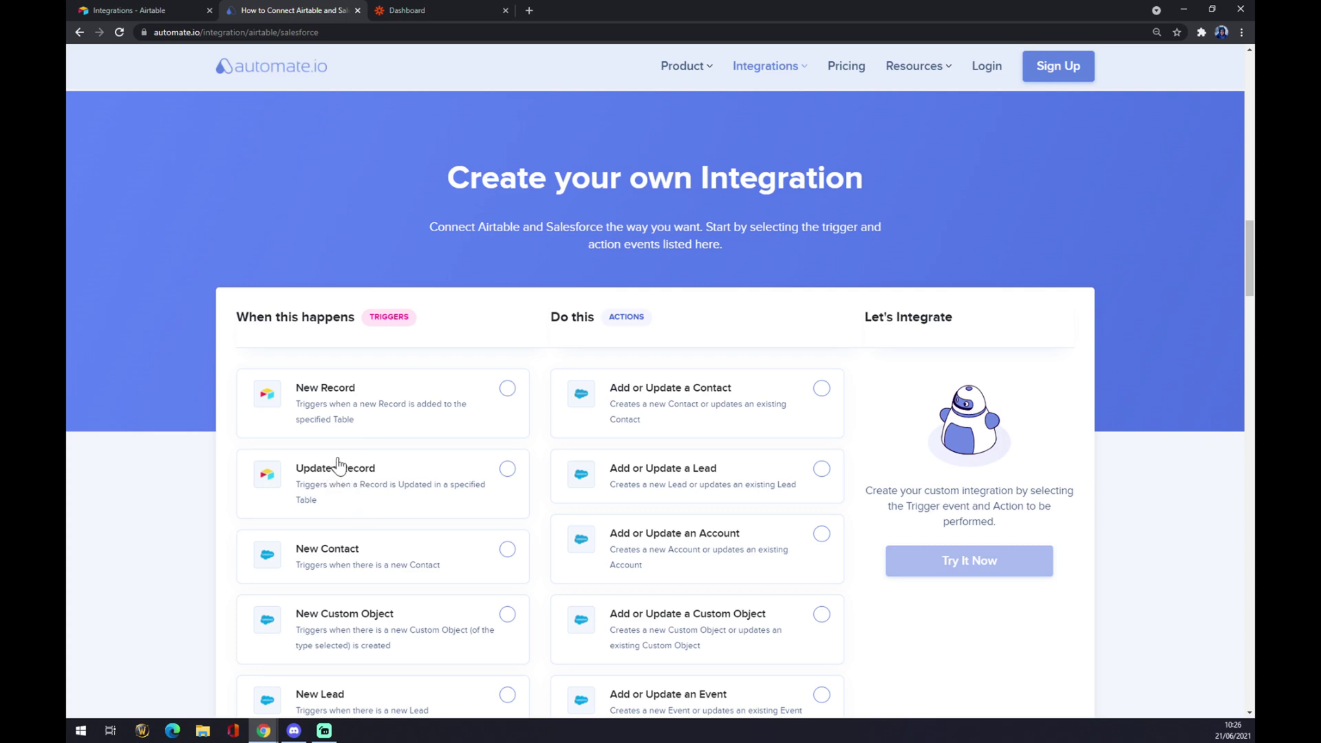
Build an Automate.io integration with New Record trigger and Search an Account action.
click(507, 389)
scroll(708, 372, down, 12)
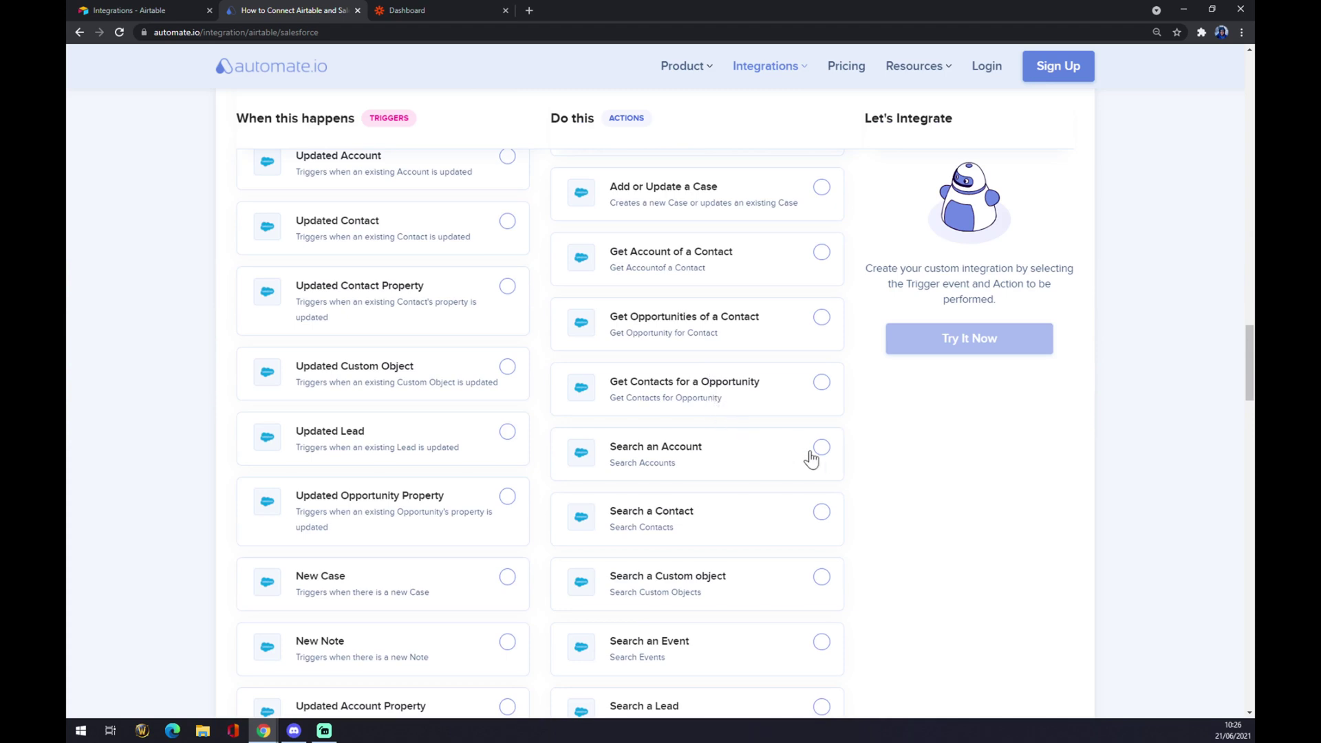
click(830, 458)
scroll(891, 474, up, 5)
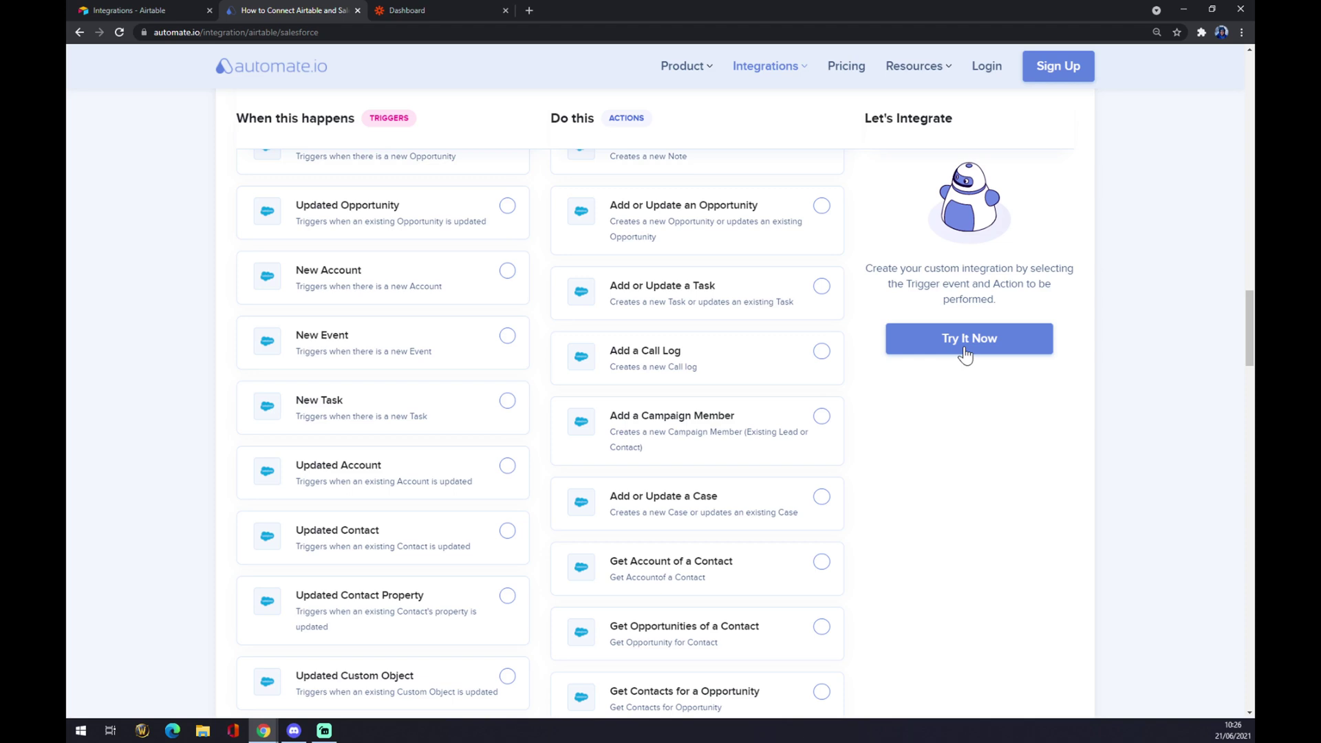
click(966, 353)
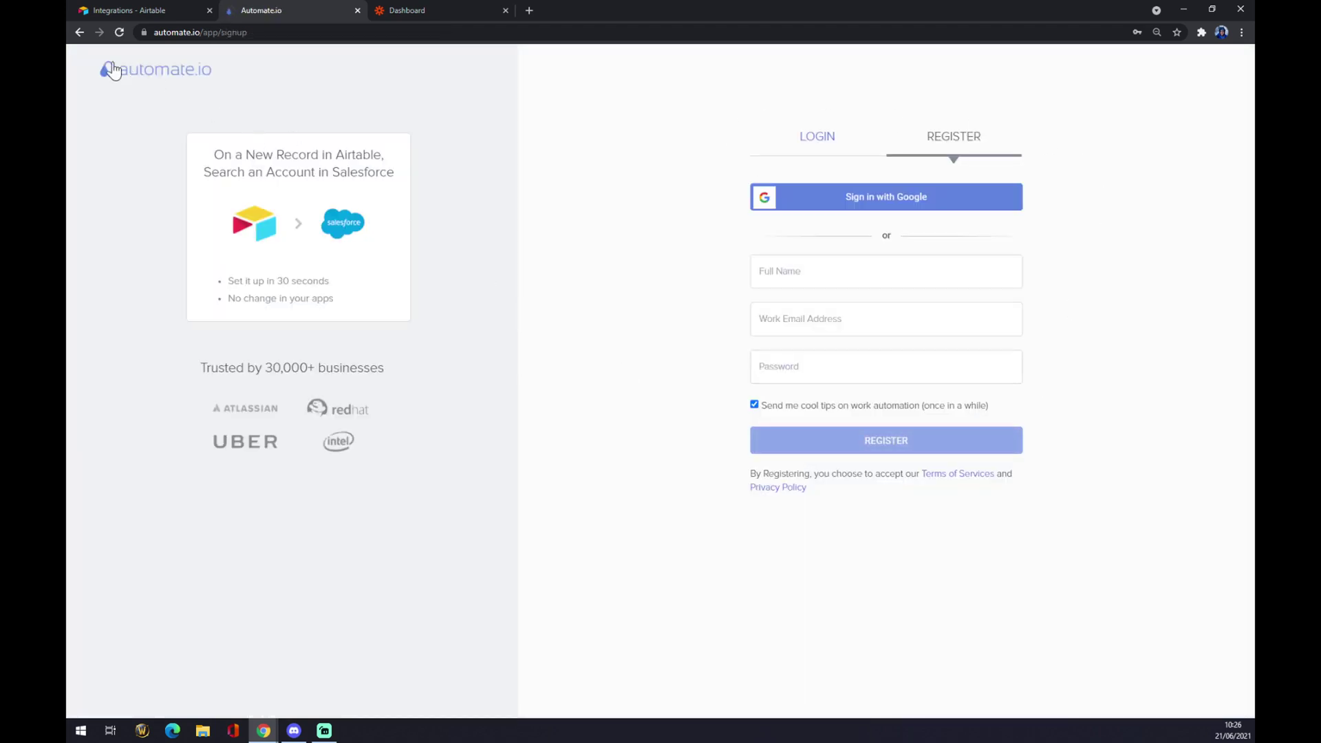
Leave the signup page, dismiss the Try It Now popup, and switch to the Zapier dashboard.
click(80, 33)
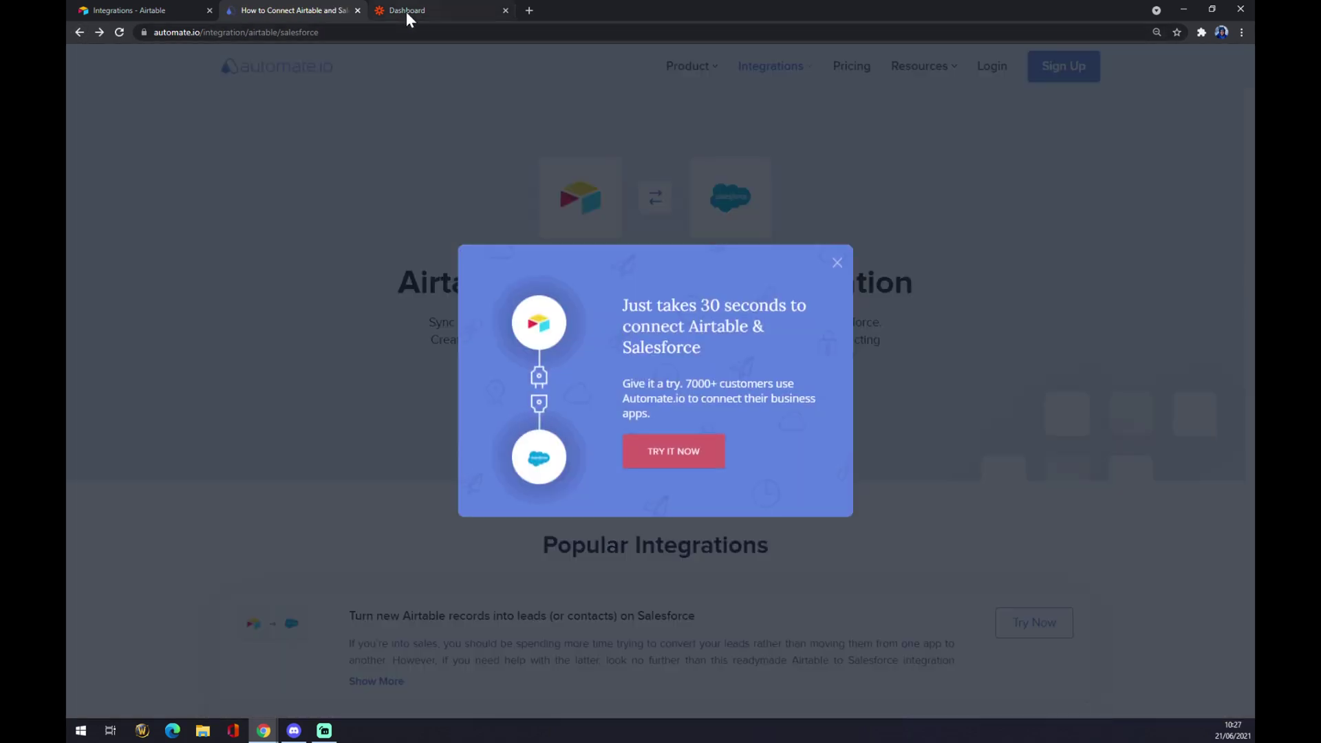
click(839, 262)
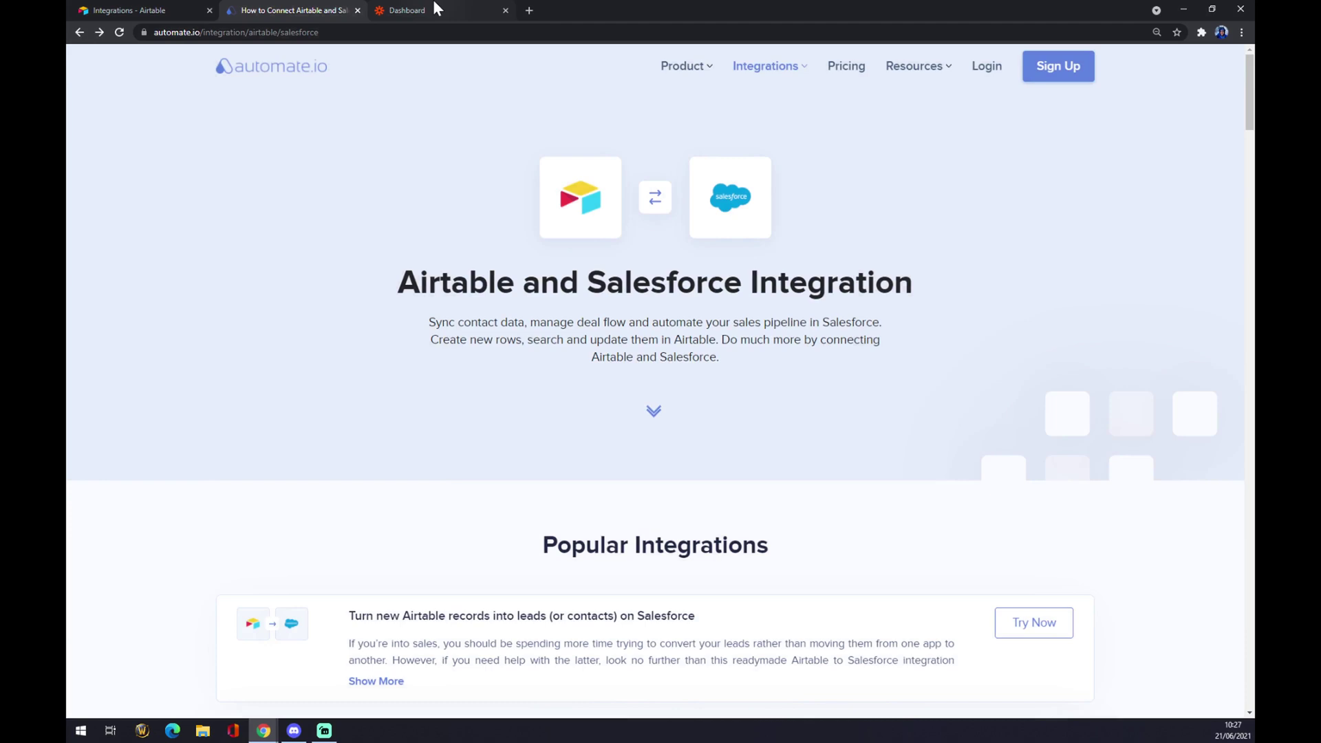
click(435, 10)
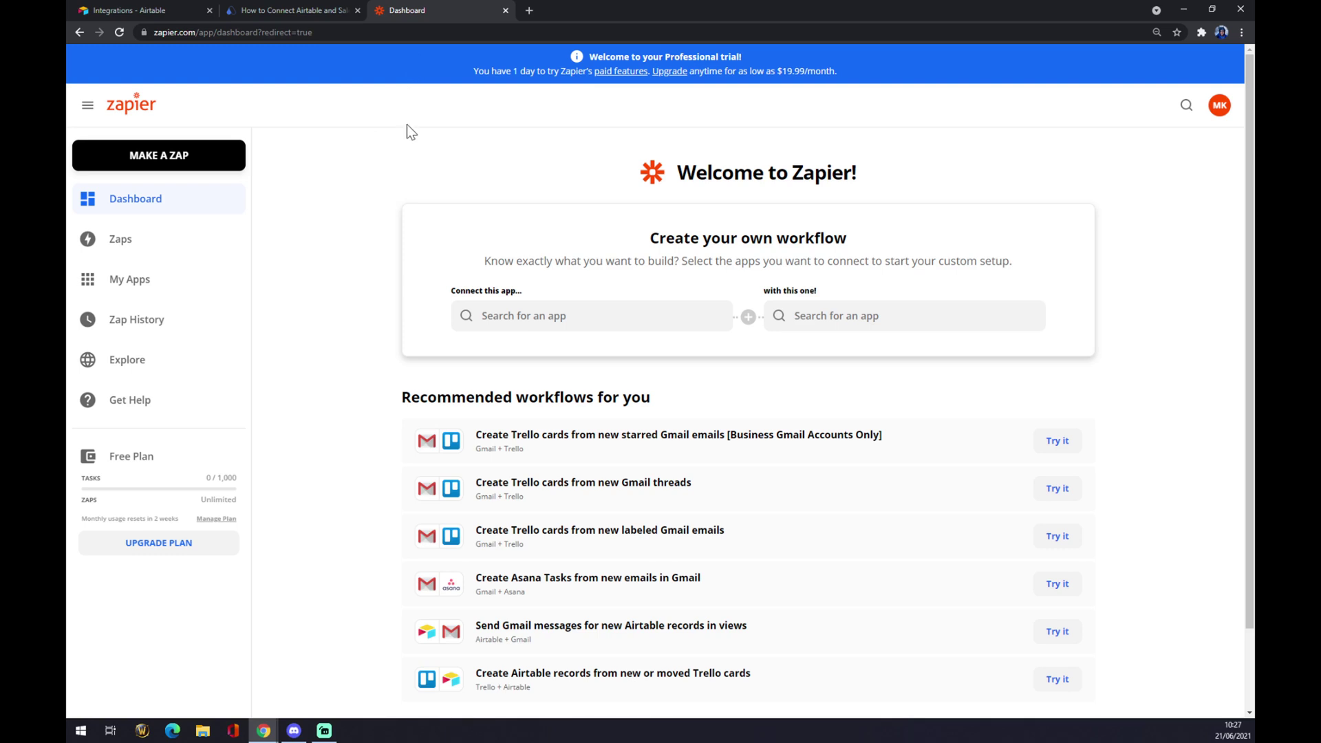
Make a new zap and name it 'airtable to salesforce'.
click(159, 161)
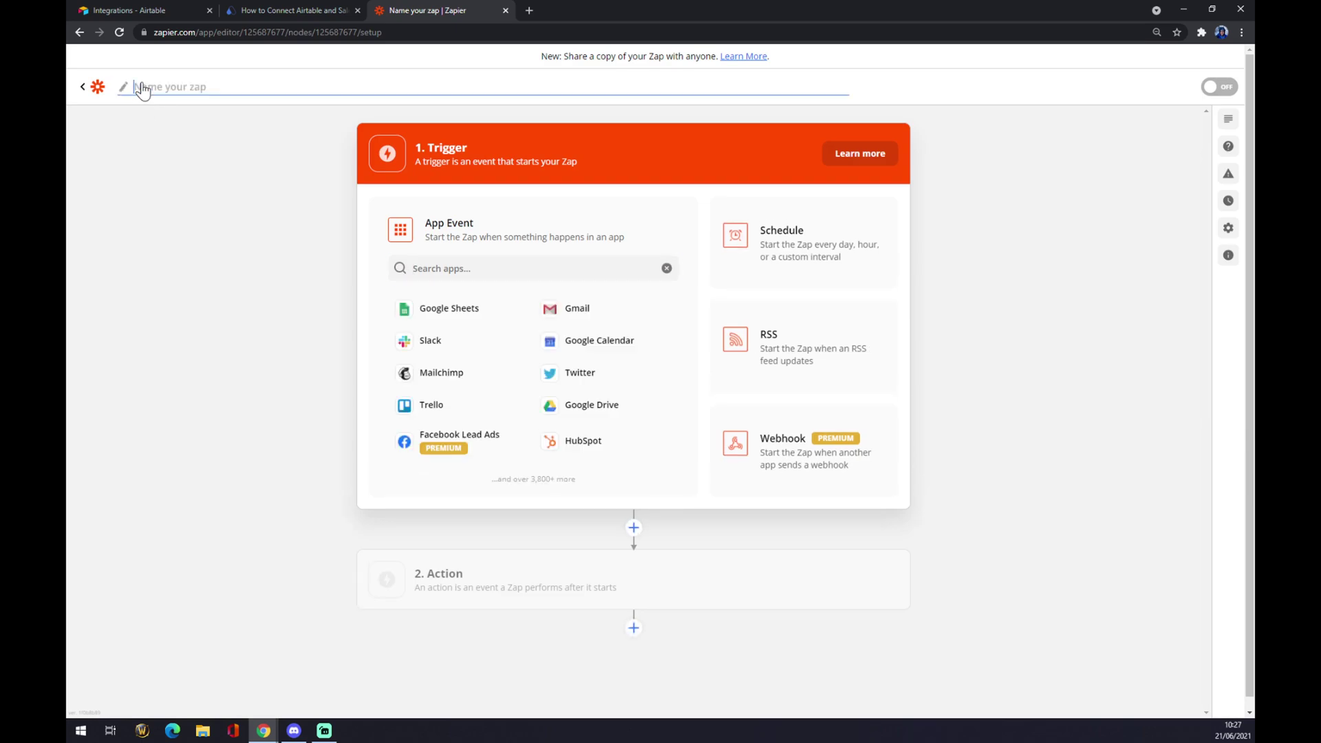
text(airtable to salesforce)
key(Return)
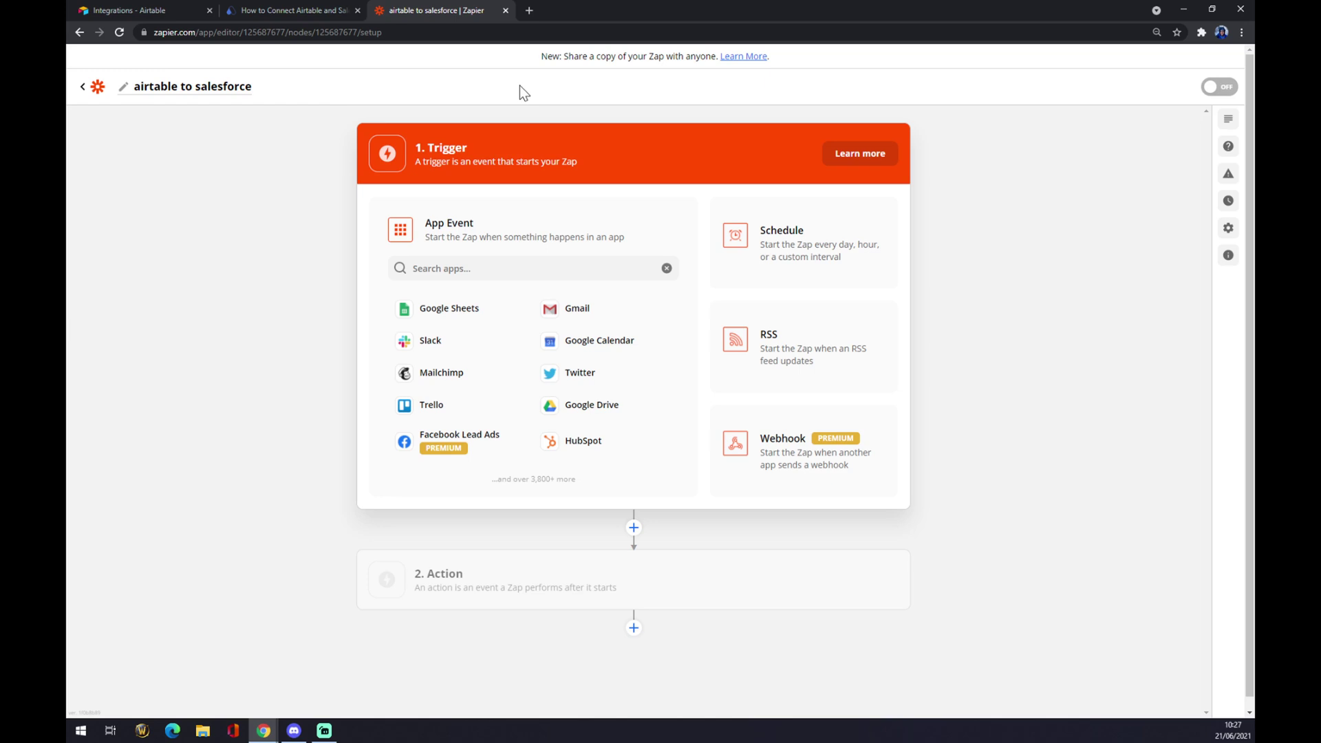
Set the zap trigger to Airtable with the New Record event and continue.
click(523, 268)
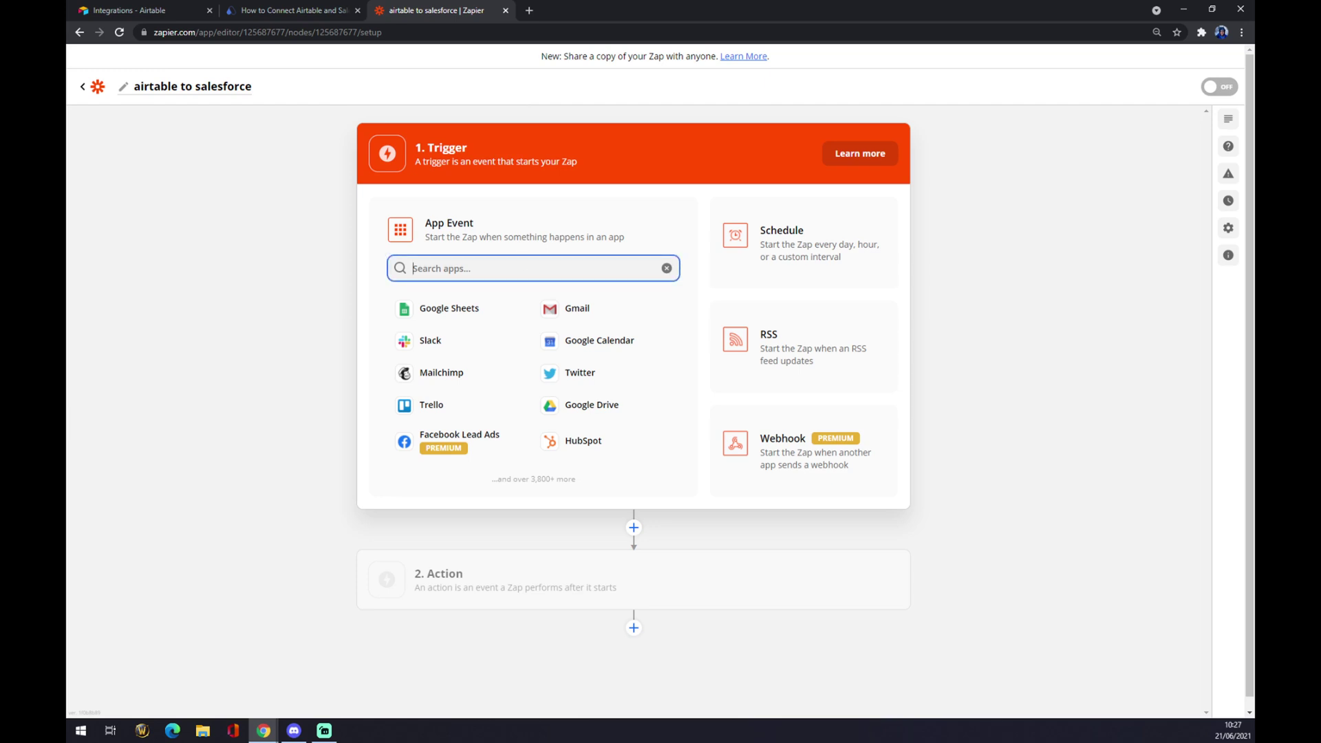
text(airtab)
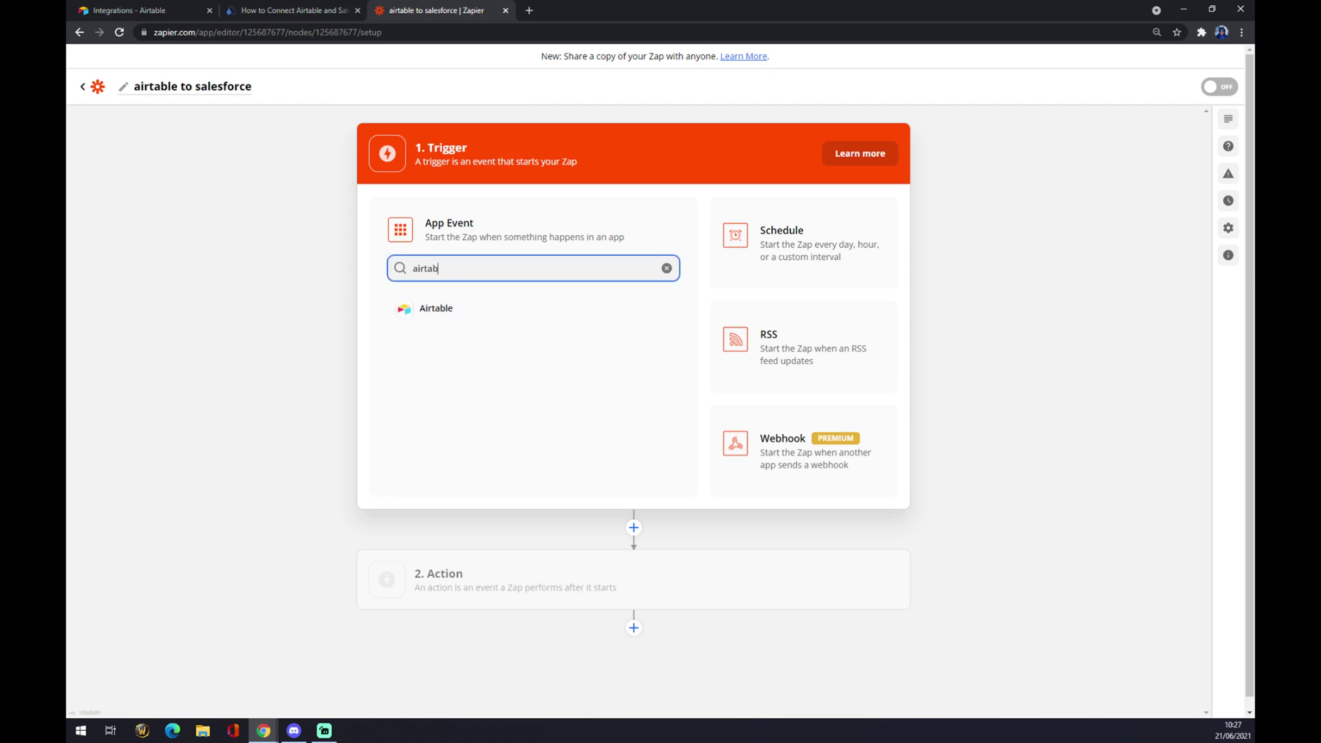
click(431, 311)
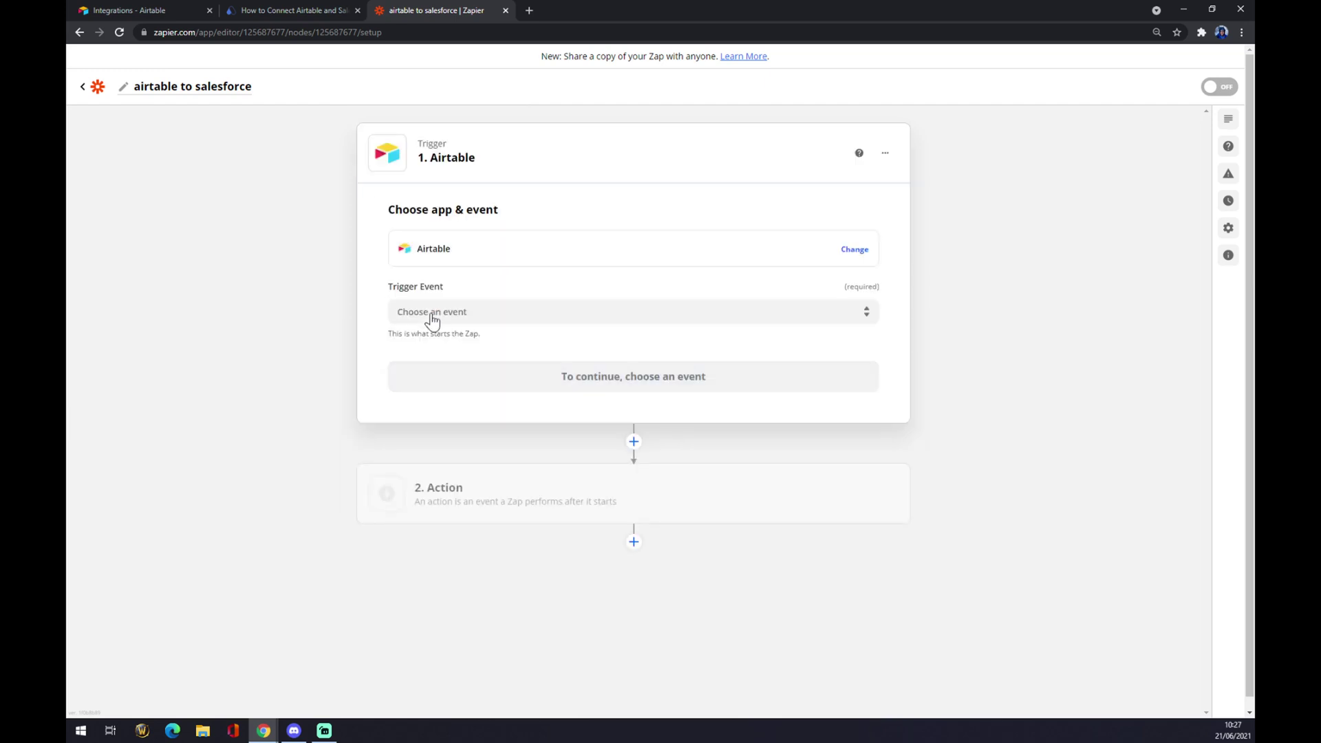
click(272, 12)
click(445, 9)
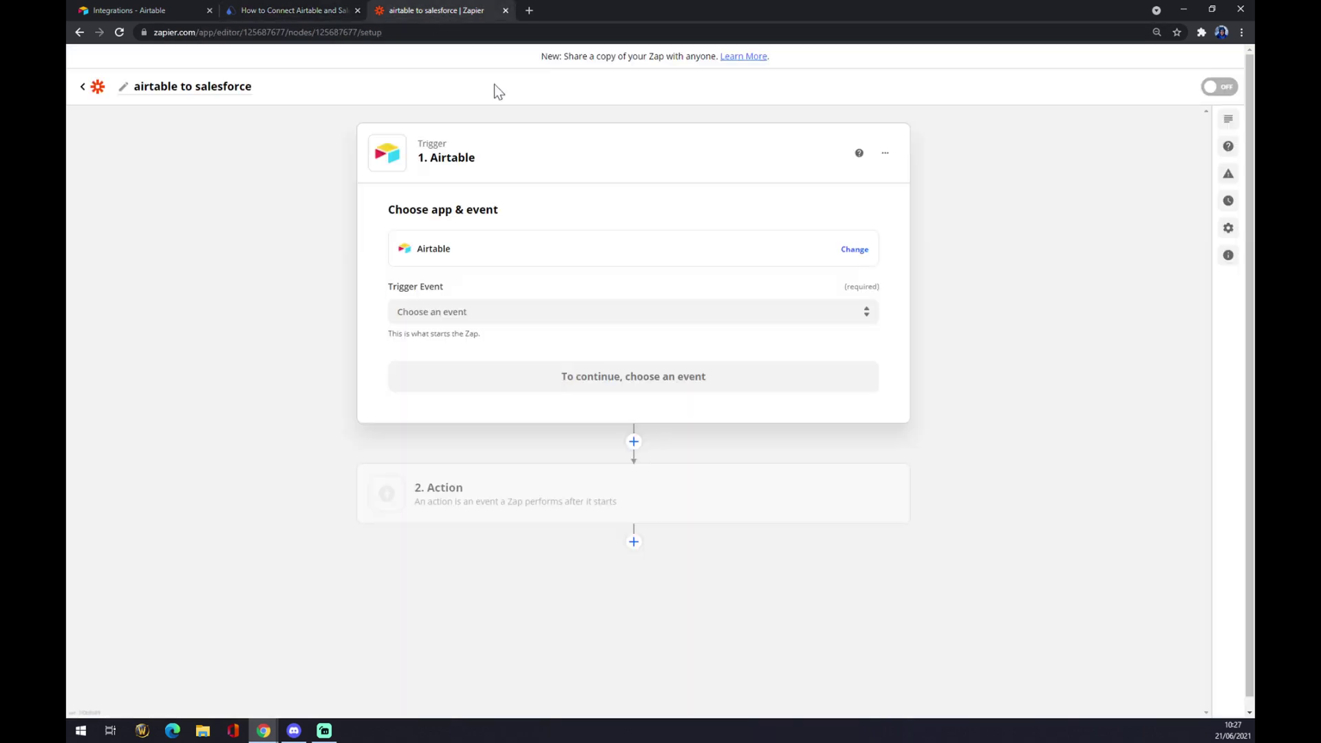
click(466, 310)
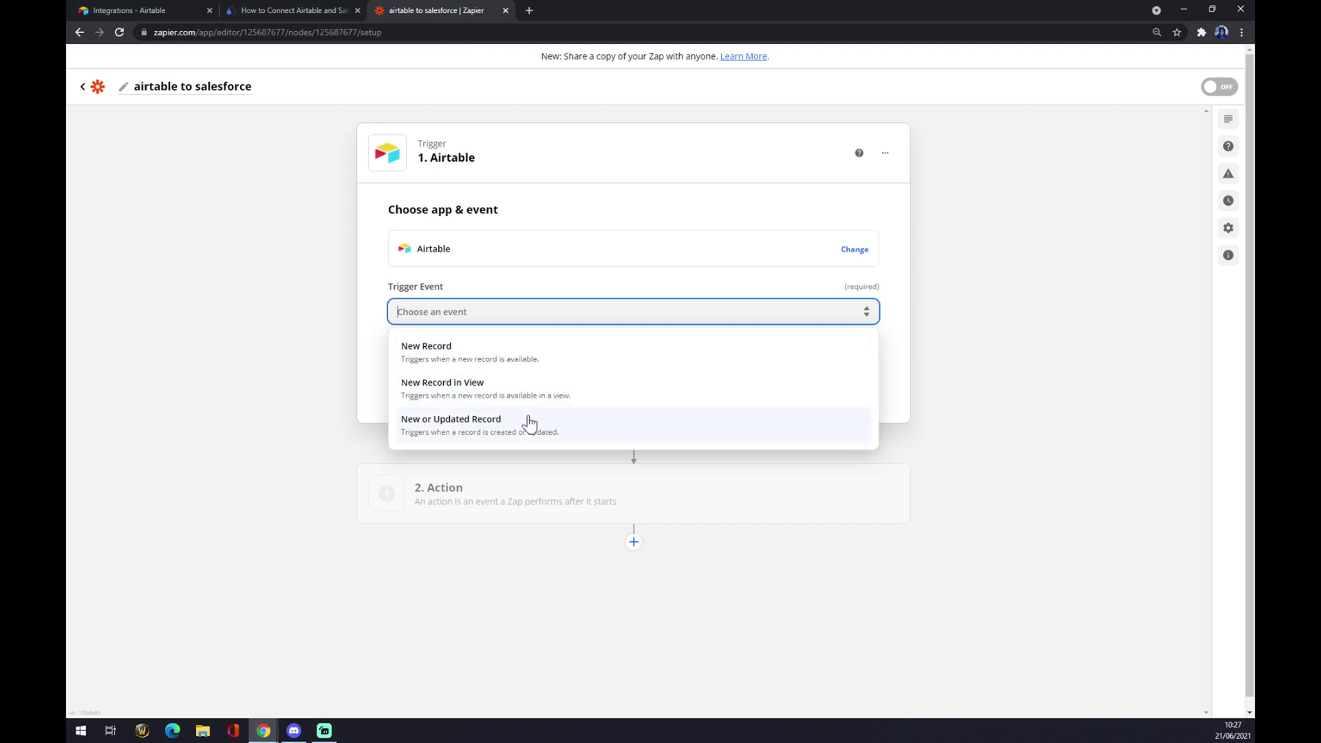
click(489, 351)
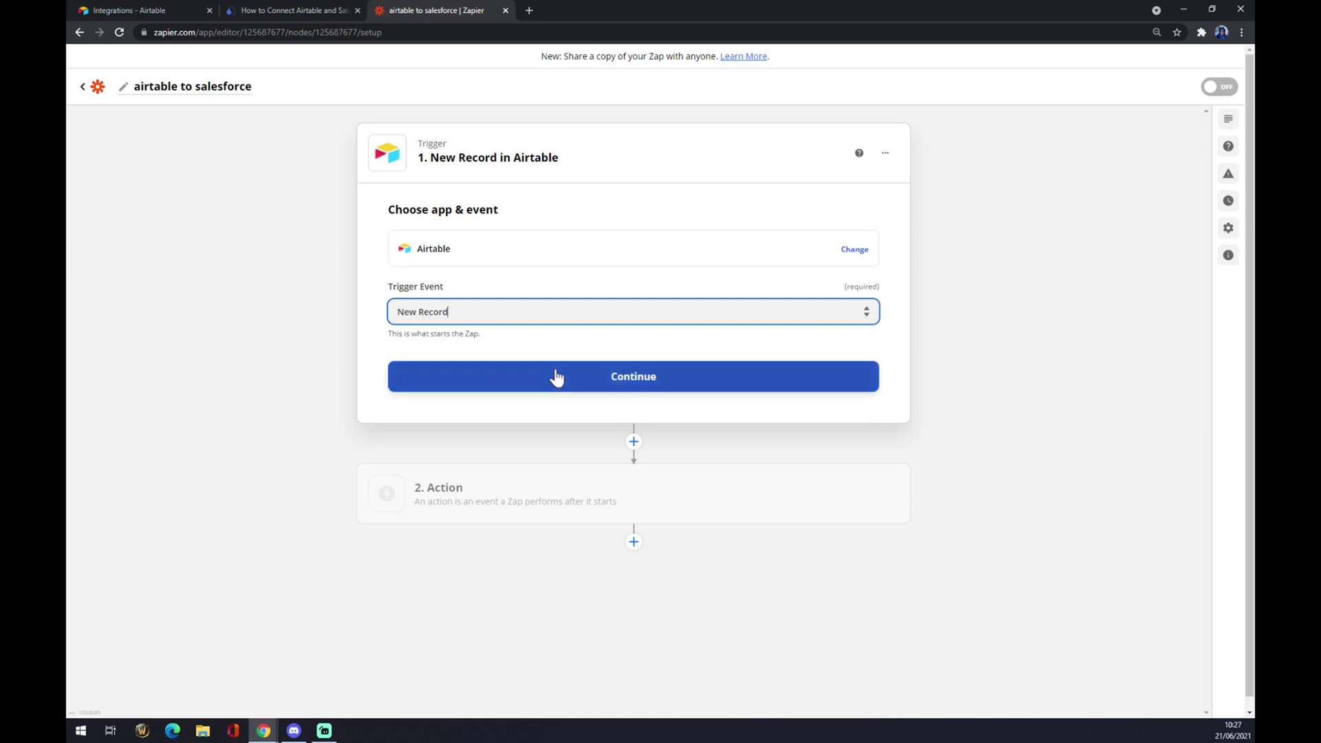
click(544, 379)
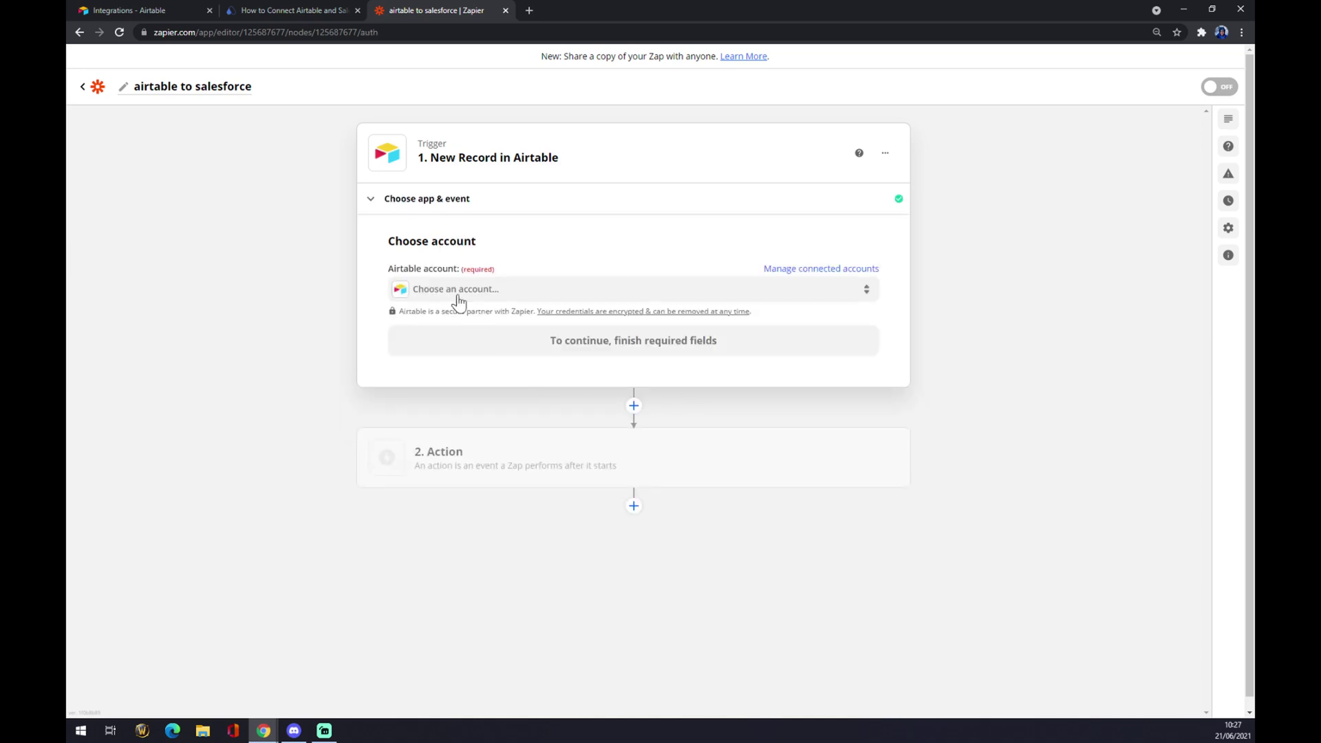
Select the connected Airtable account for the trigger.
click(456, 298)
click(467, 395)
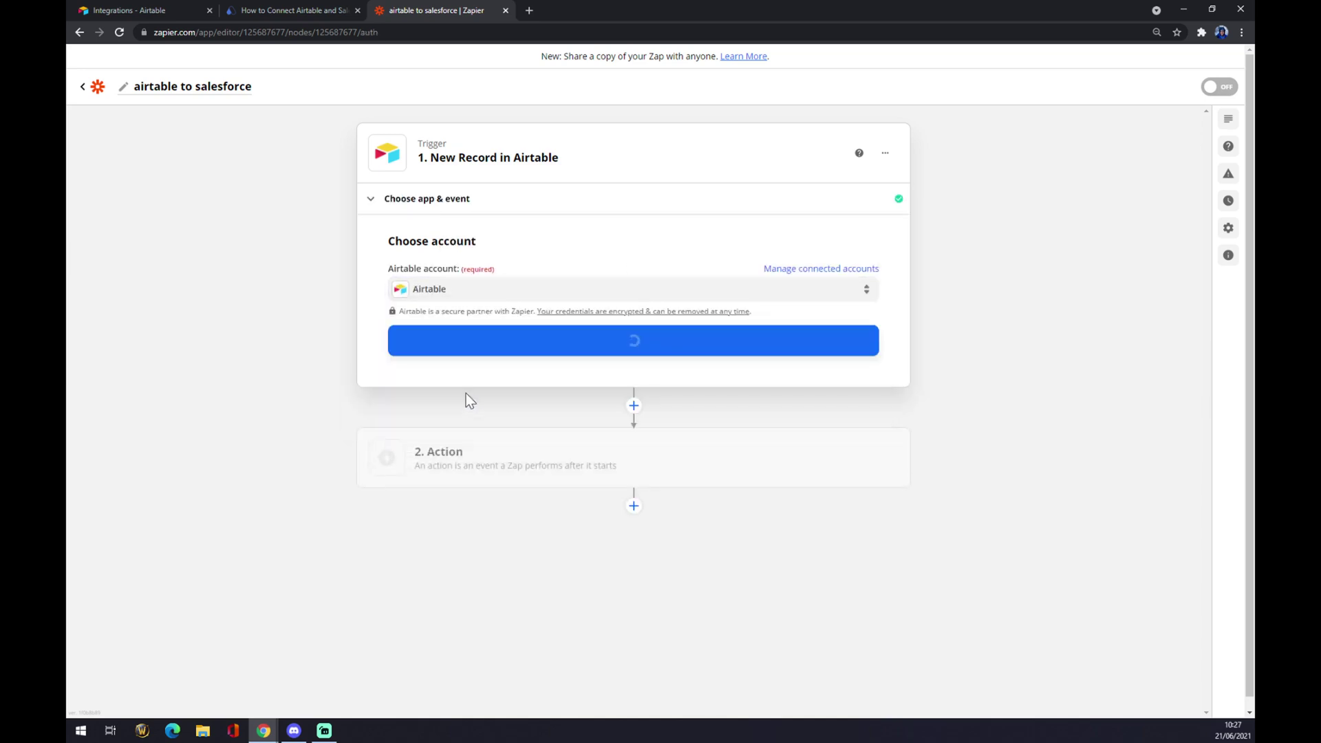
click(469, 340)
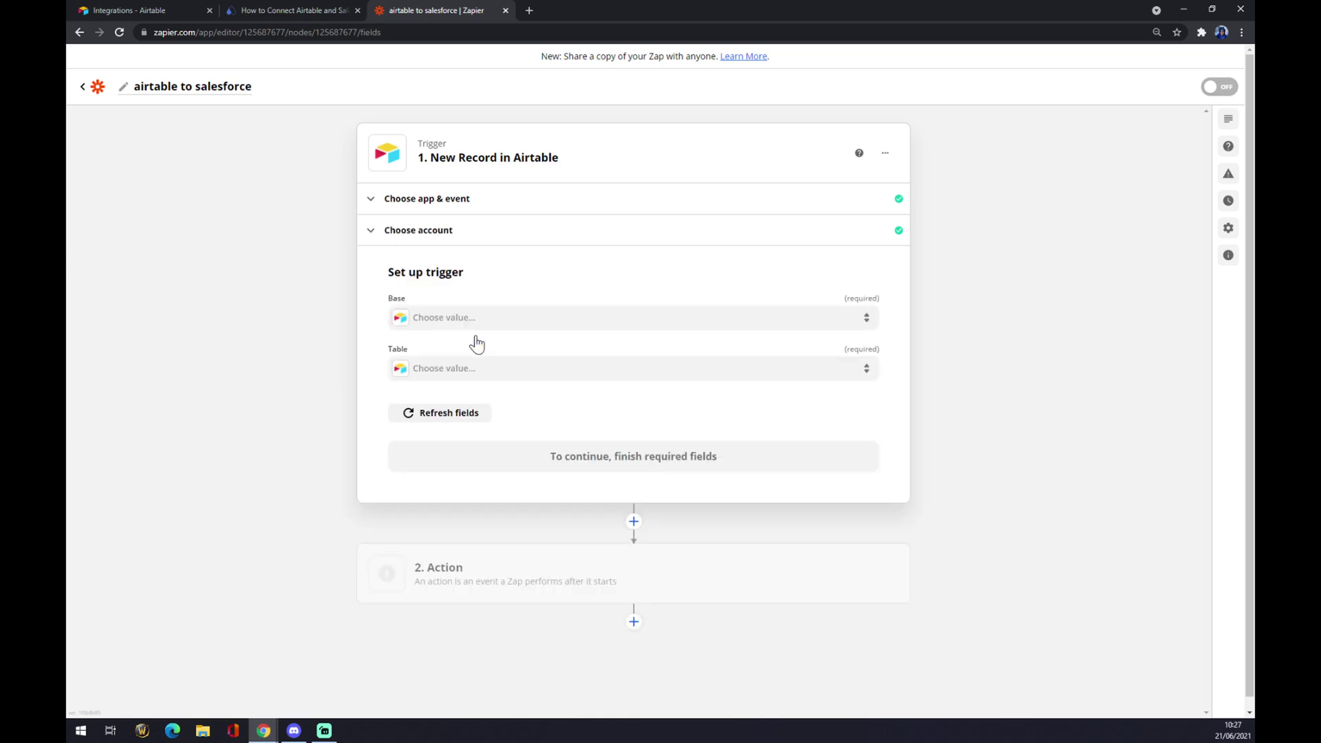
Point the trigger at the Users table in the User research base, then begin the action step.
click(441, 320)
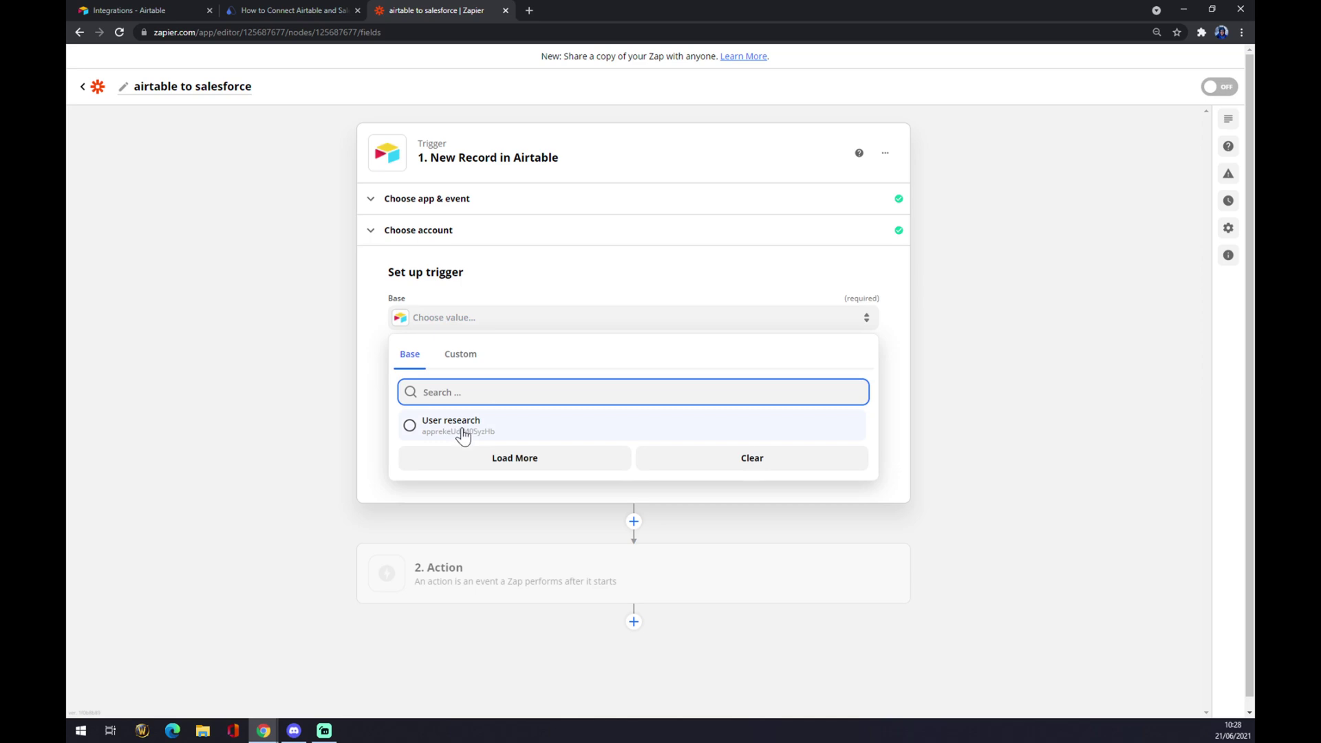
click(463, 430)
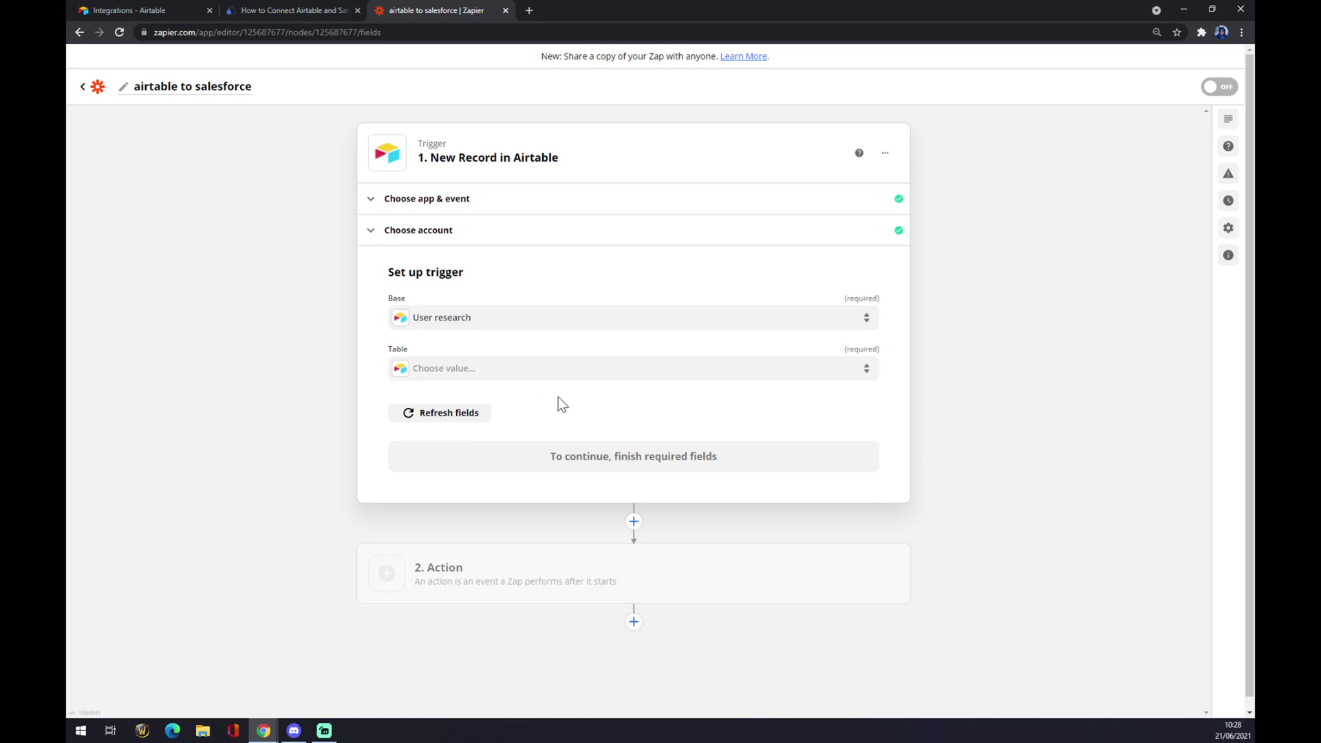
click(481, 372)
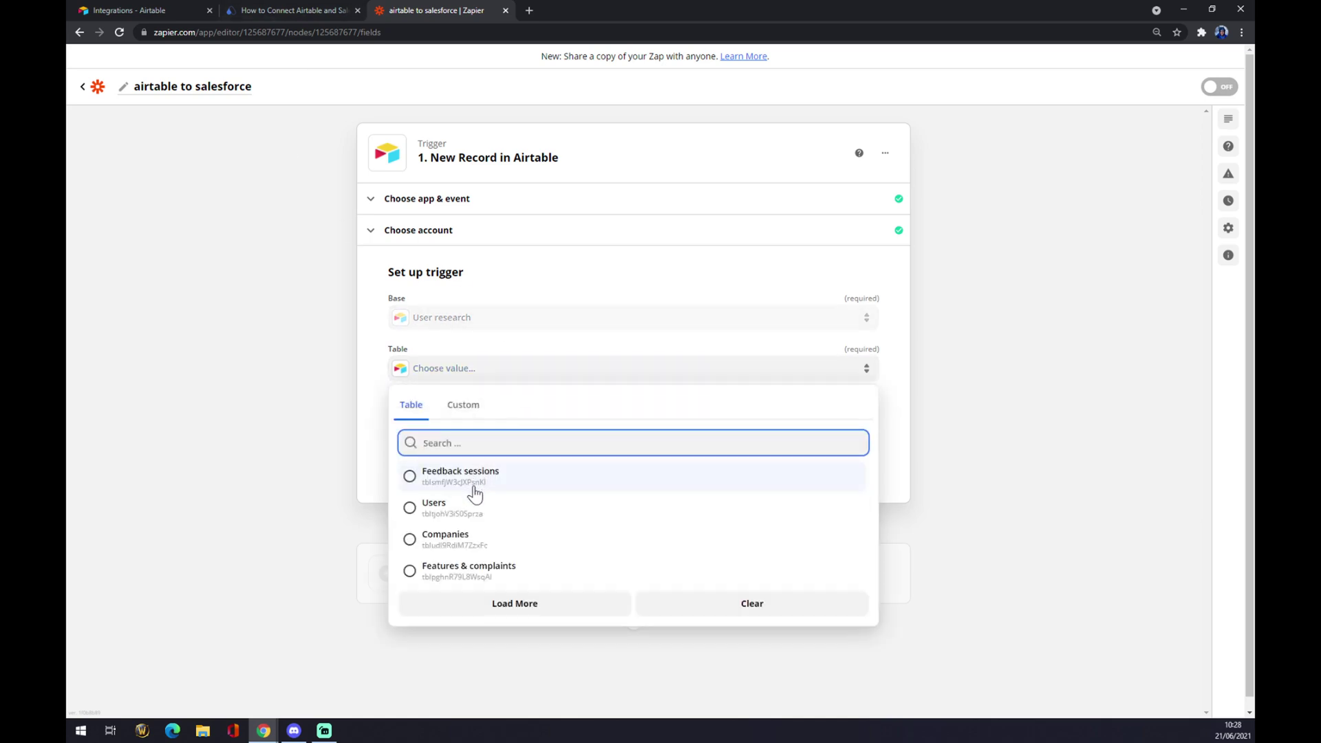
click(472, 509)
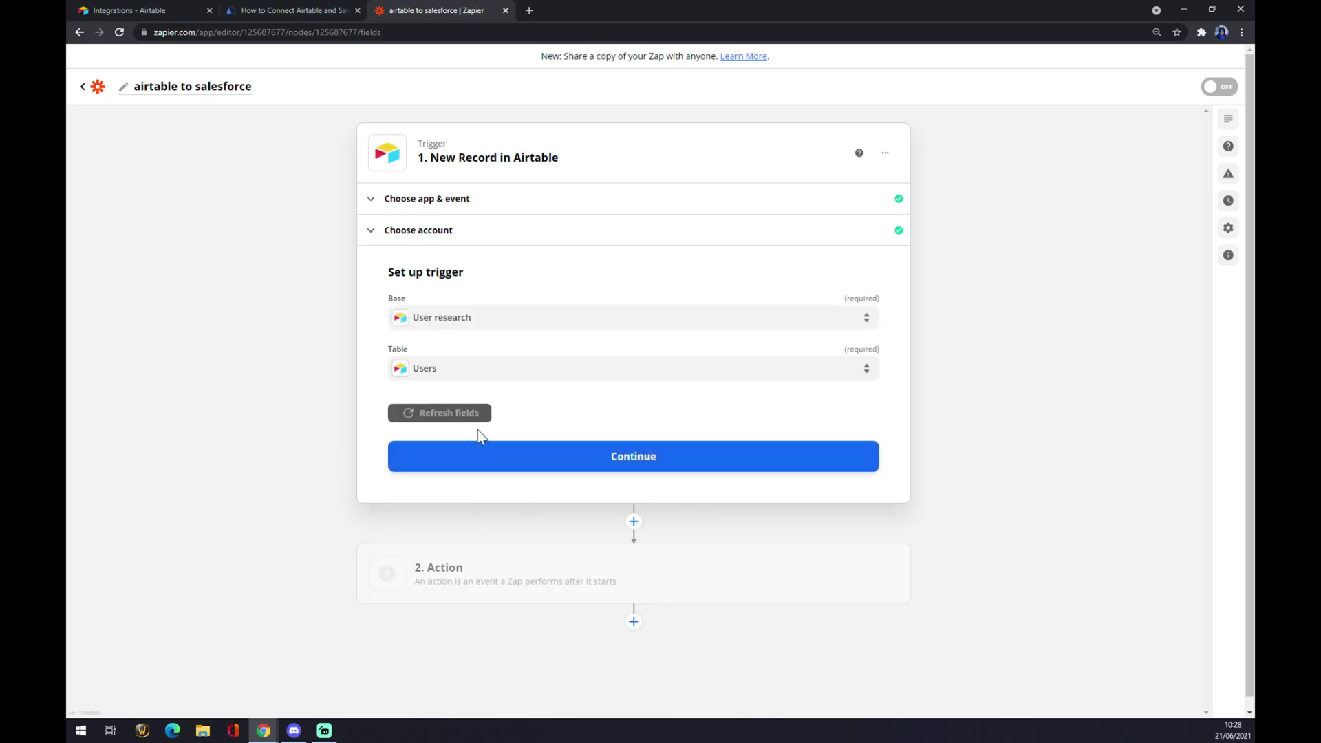
click(548, 457)
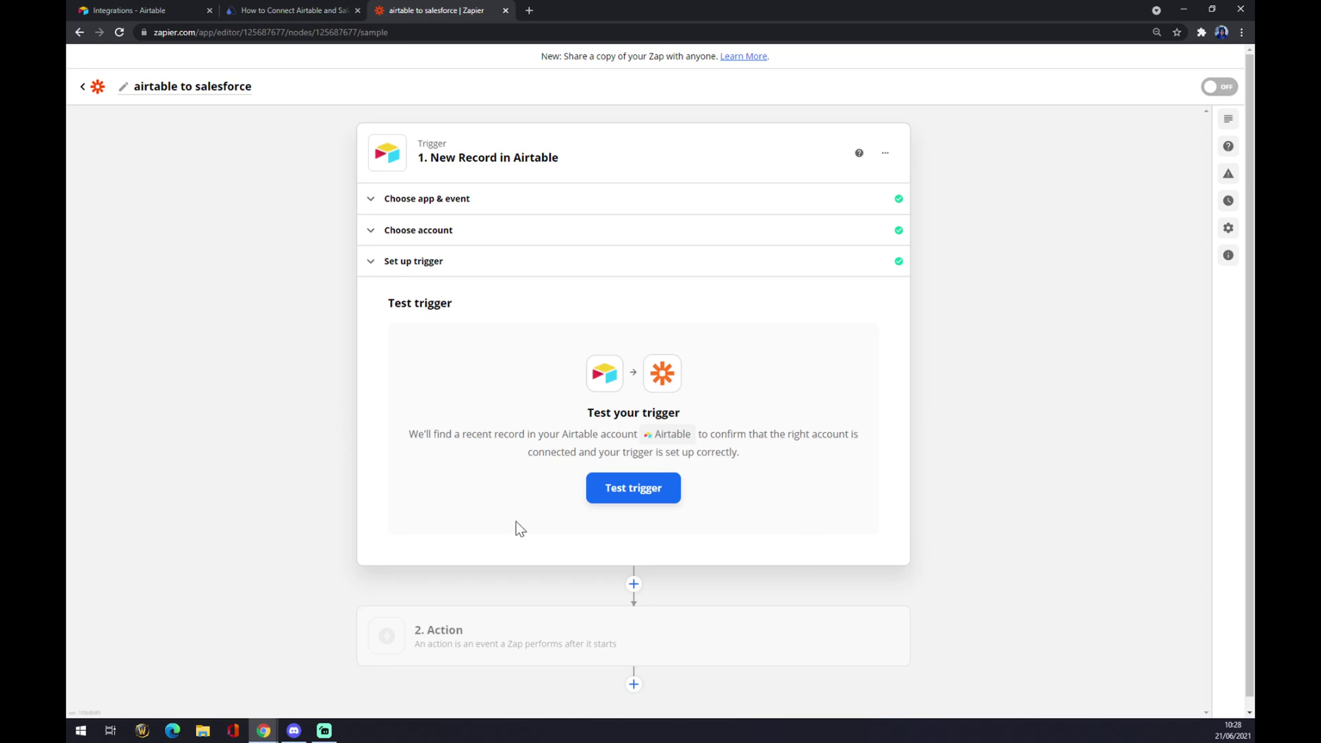
click(520, 655)
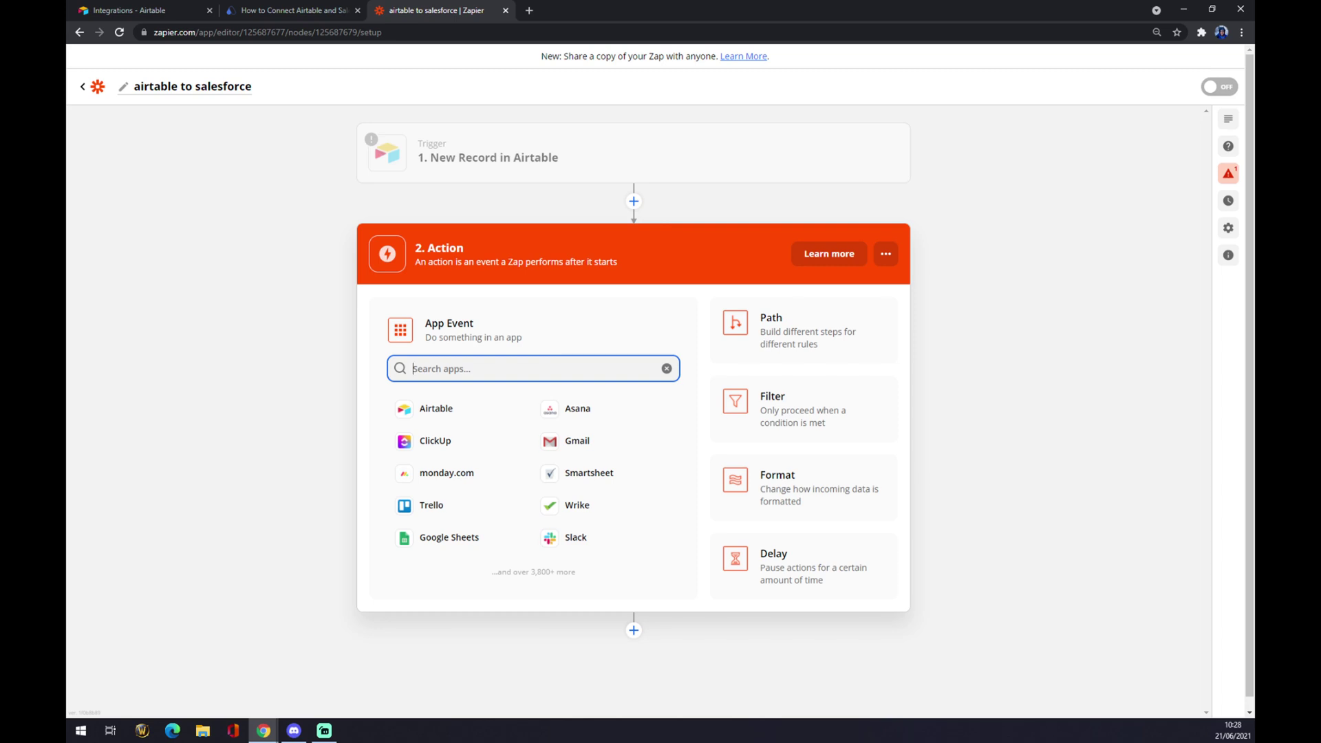
Make the action Salesforce with the Create Attachment event.
text(sales)
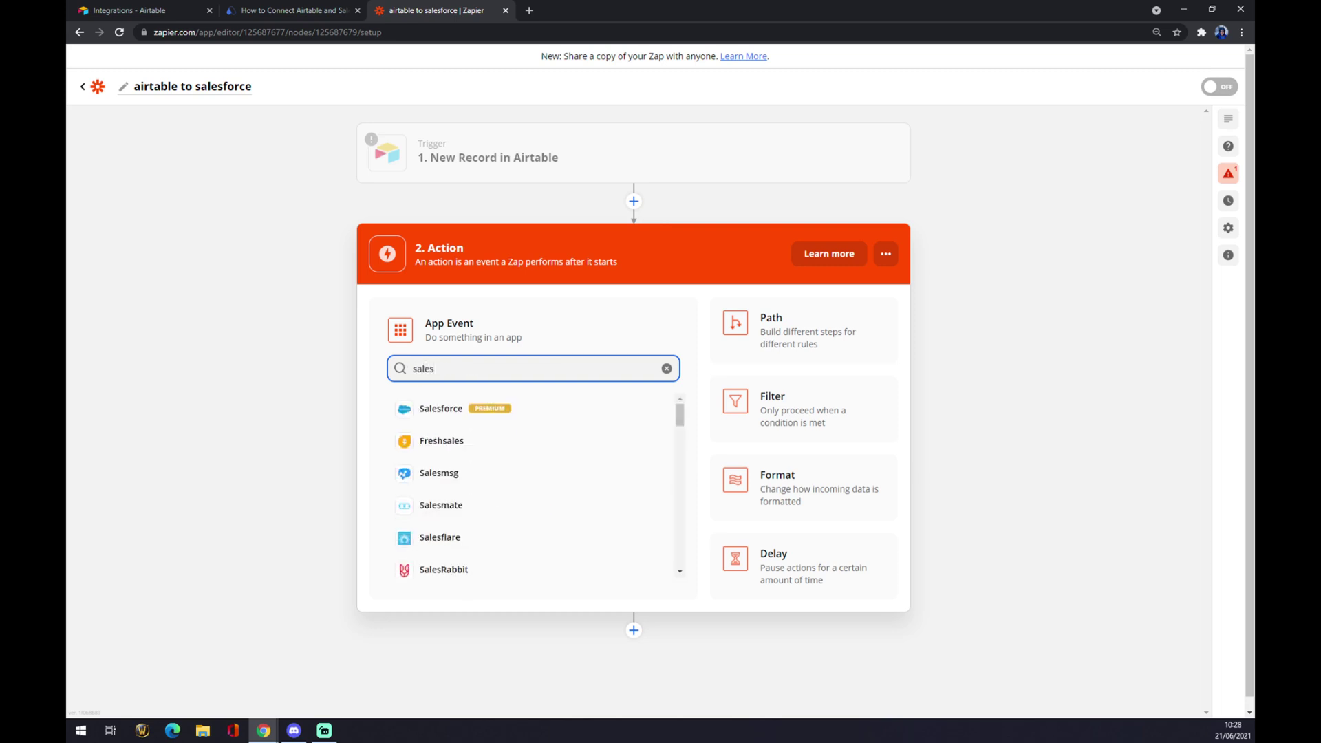
click(465, 408)
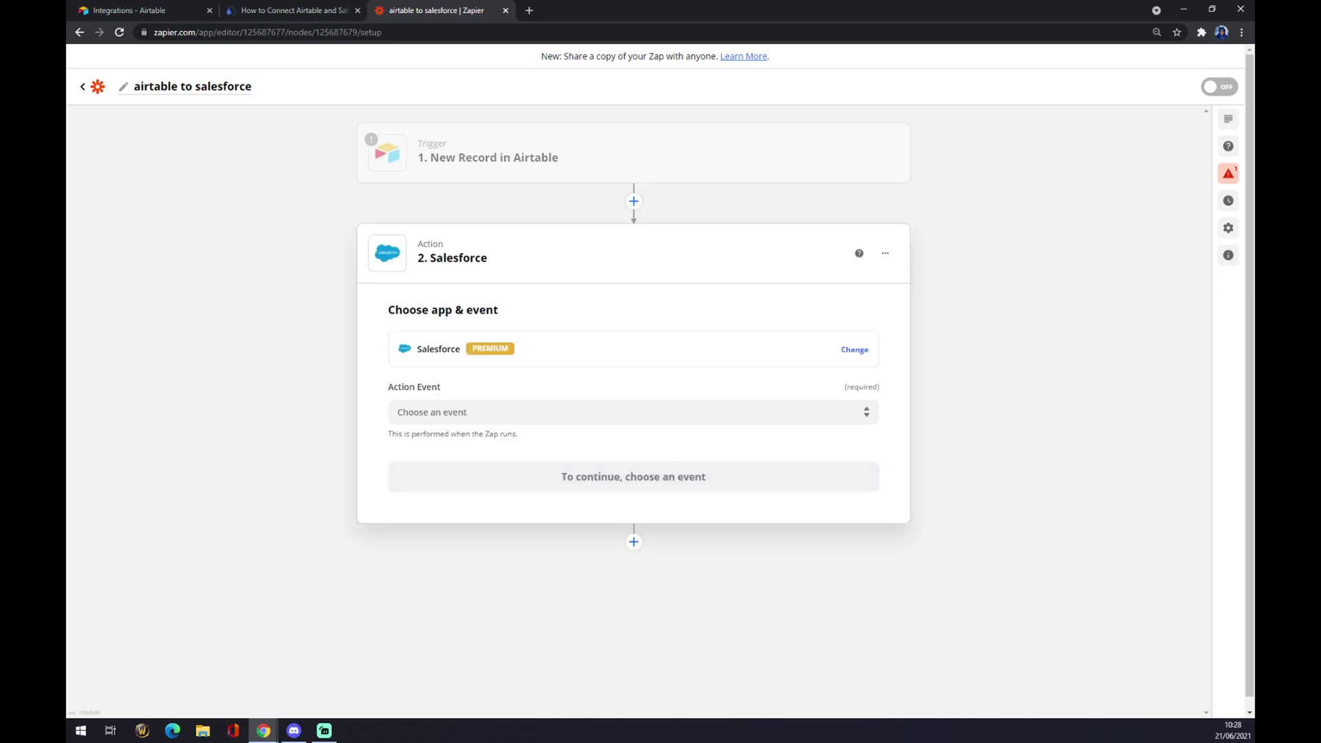
click(465, 412)
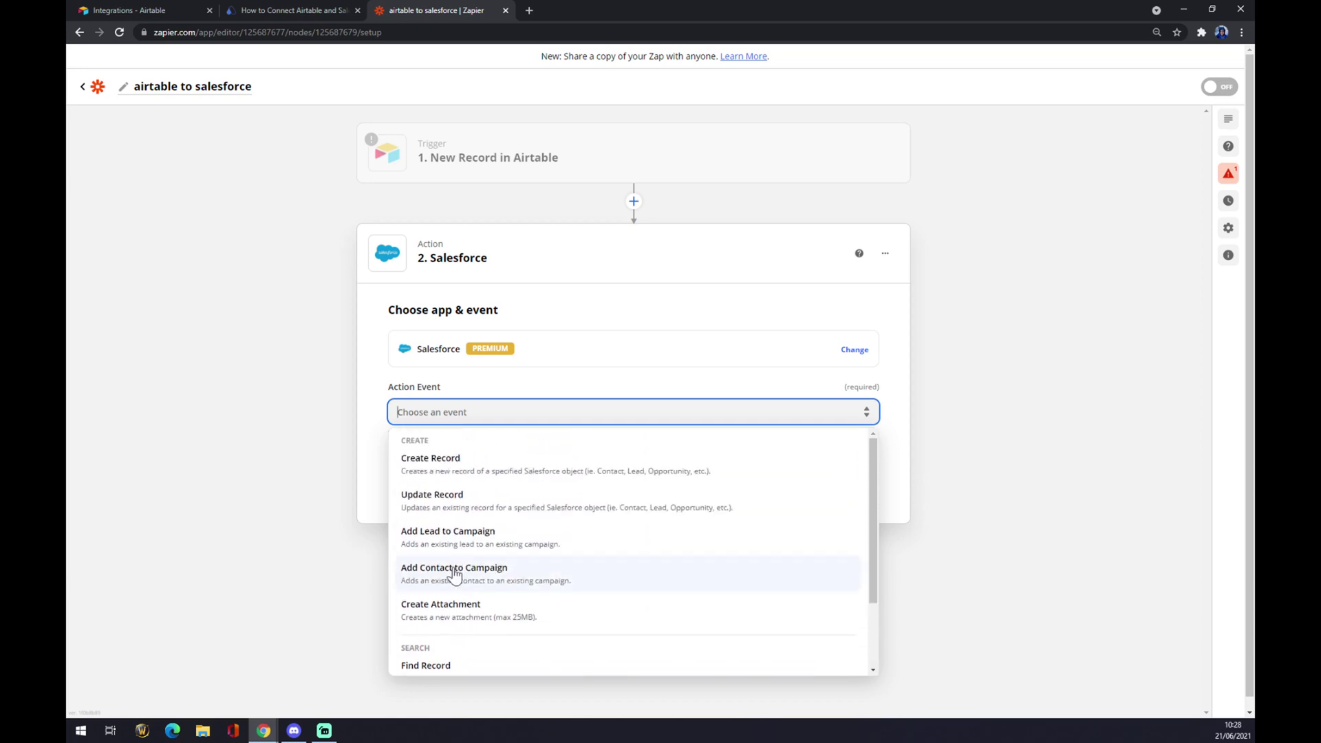
click(495, 616)
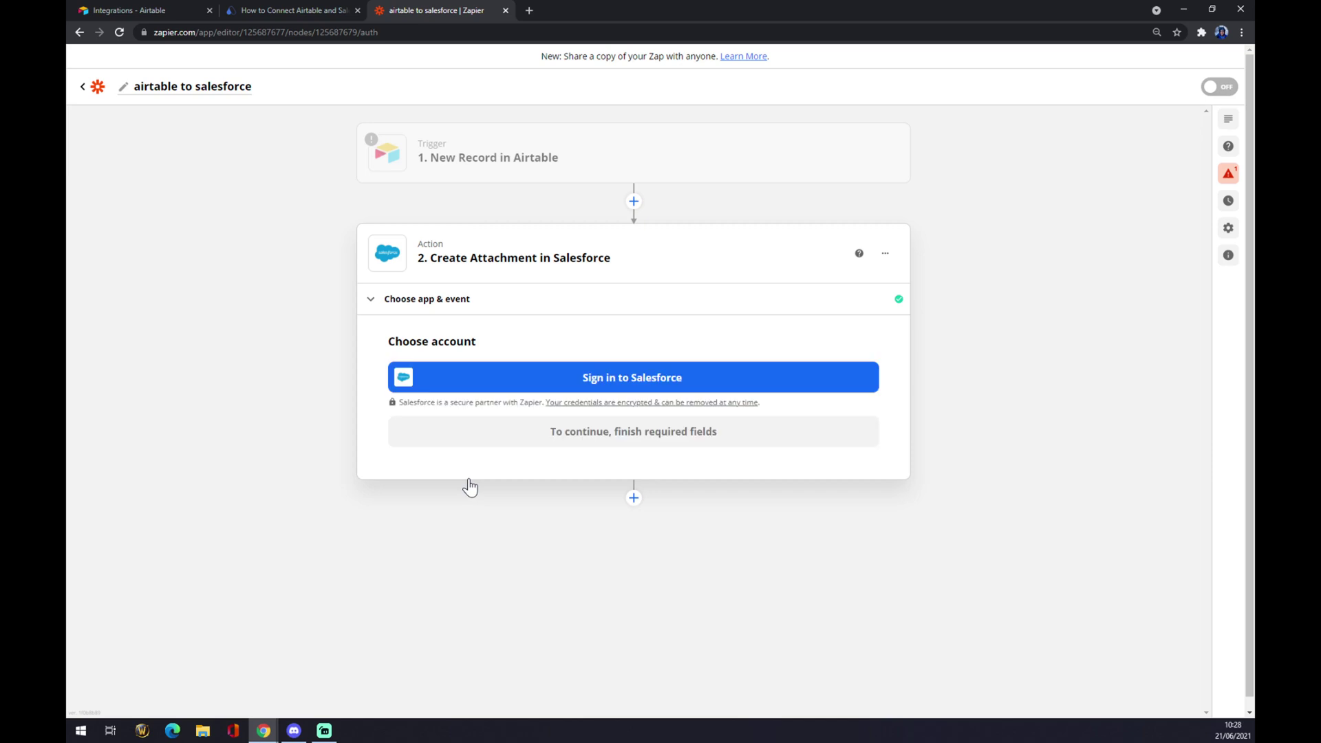